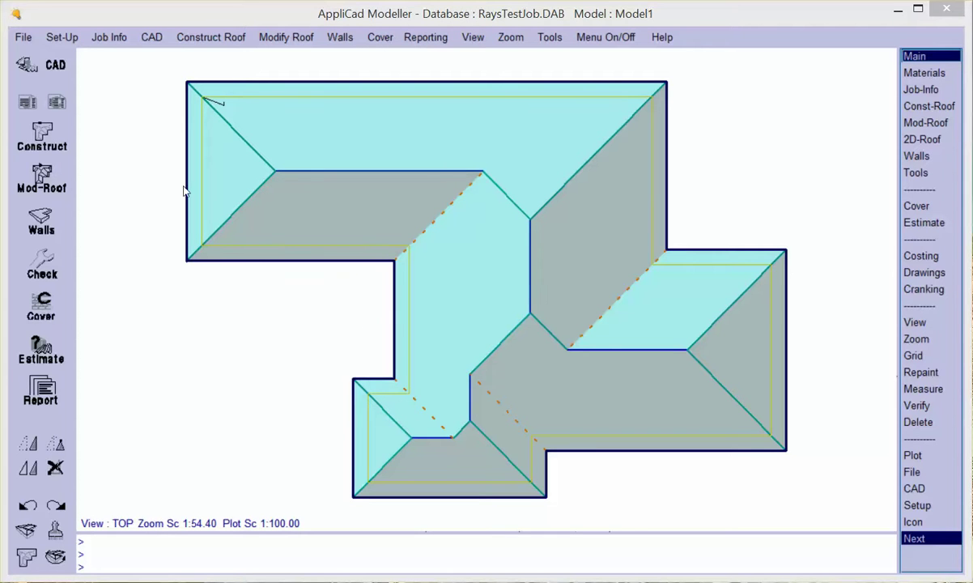
Load the Mod-Roof toolbar and open the Modify Roof menu.
{"action": "left_click", "coordinate": [38, 183]}
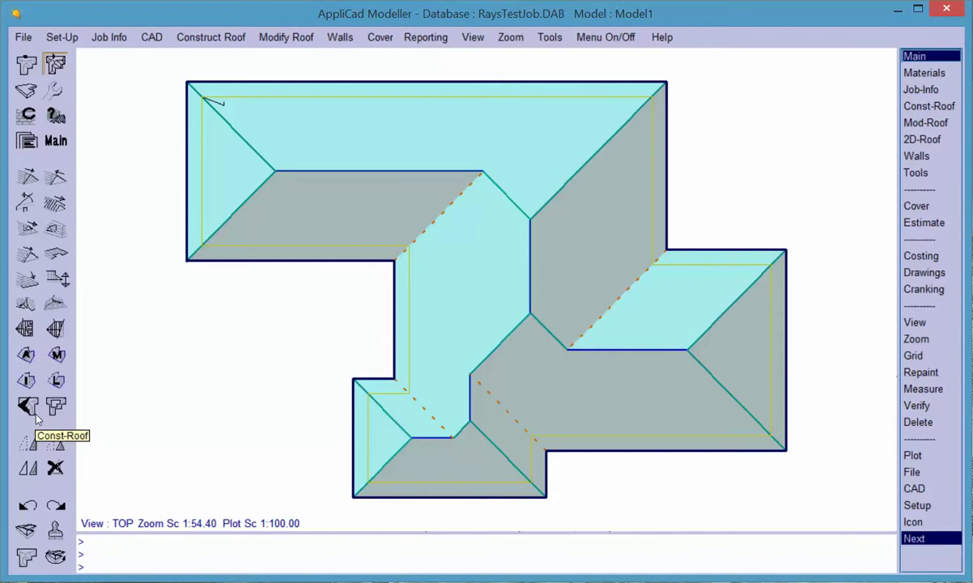
{"action": "left_click", "coordinate": [287, 38]}
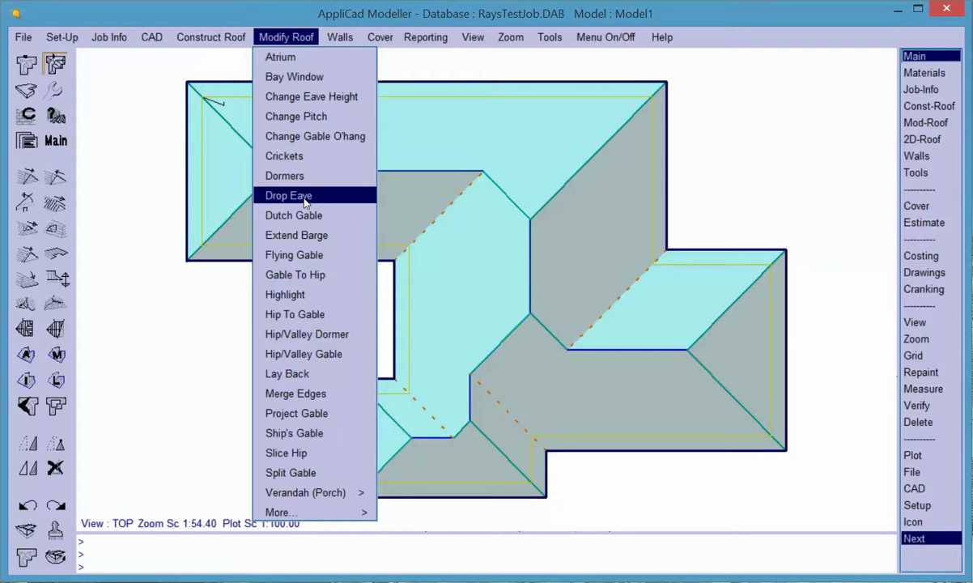
Cut an atrium into the top eave, 3000 along, 3500 wide and 900 deep.
{"action": "left_click", "coordinate": [294, 59]}
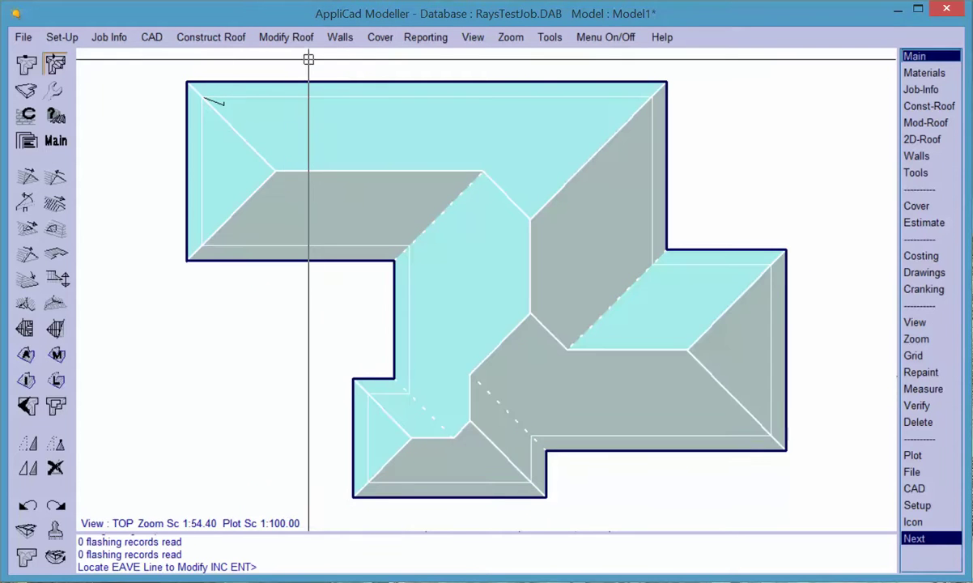
{"action": "left_click", "coordinate": [251, 81]}
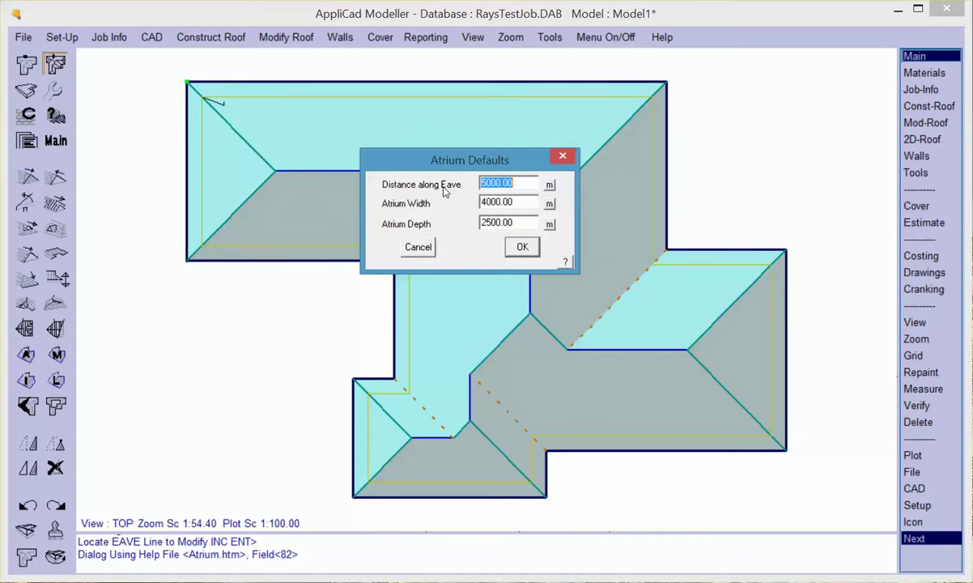
{"action": "type", "text": "3000"}
{"action": "left_click_drag", "start_coordinate": [539, 203], "coordinate": [435, 213]}
{"action": "type", "text": "3500"}
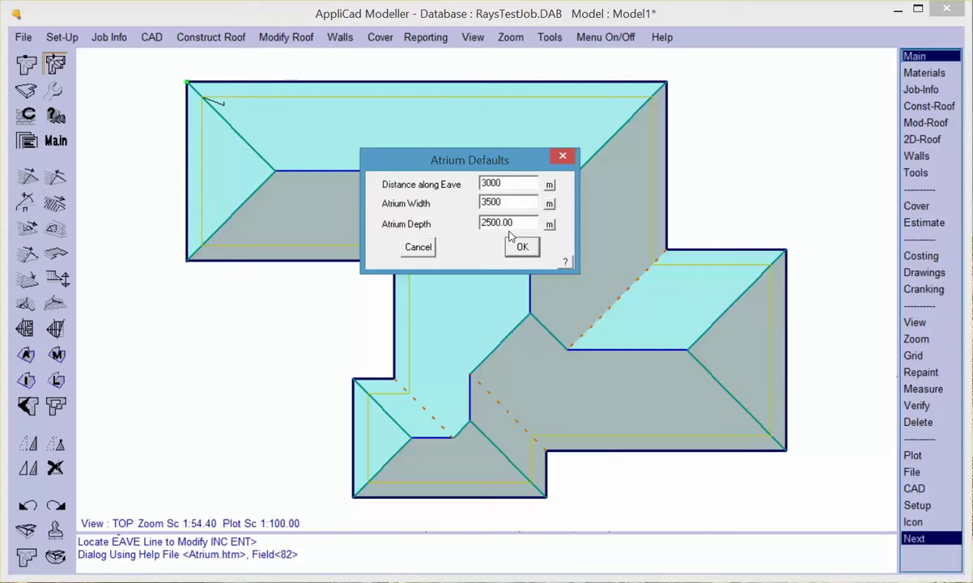
{"action": "left_click_drag", "start_coordinate": [518, 224], "coordinate": [446, 224]}
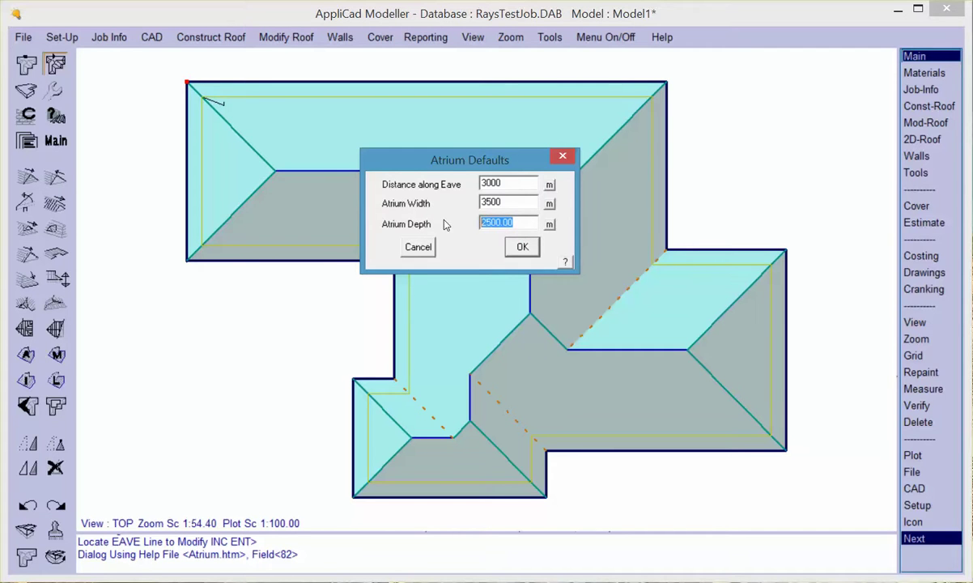
{"action": "type", "text": "900"}
{"action": "left_click", "coordinate": [522, 246]}
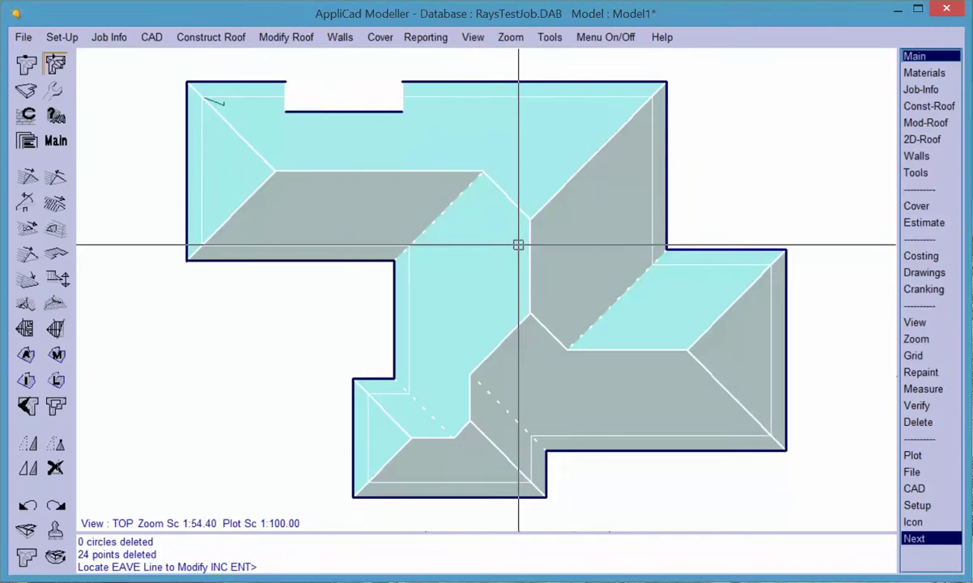
{"action": "right_click", "coordinate": [470, 196]}
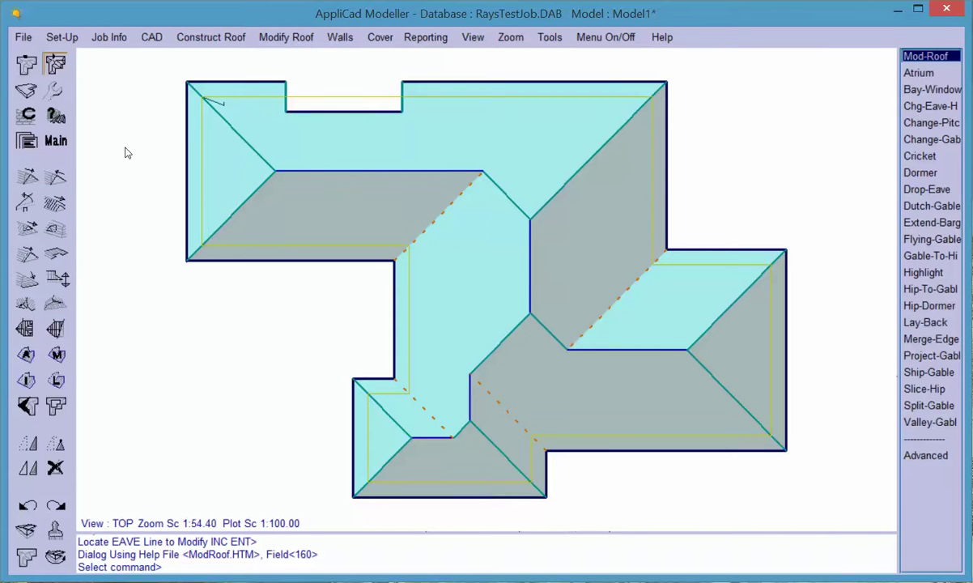
Add a second atrium further right on the top eave with the same dimensions.
{"action": "left_click", "coordinate": [55, 229]}
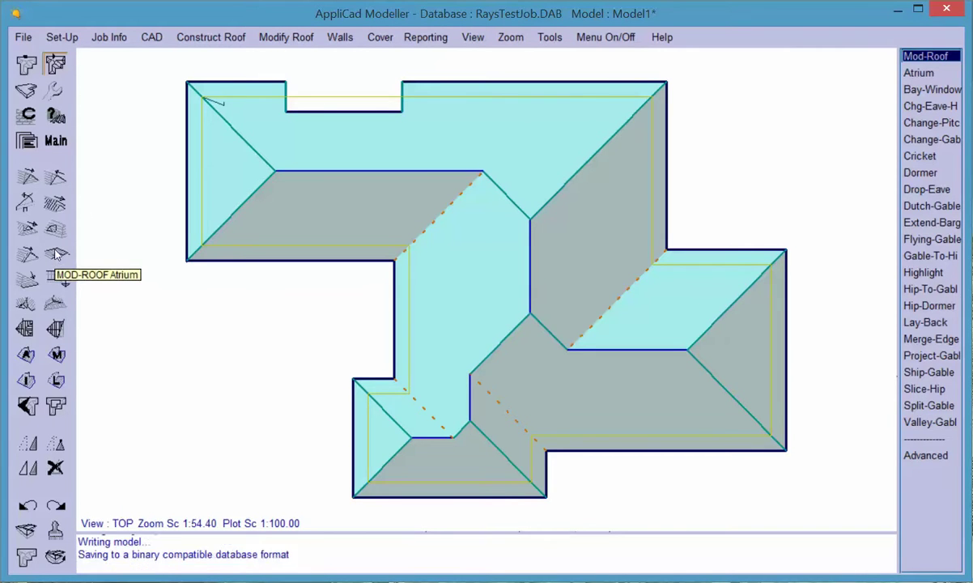
{"action": "left_click", "coordinate": [630, 82]}
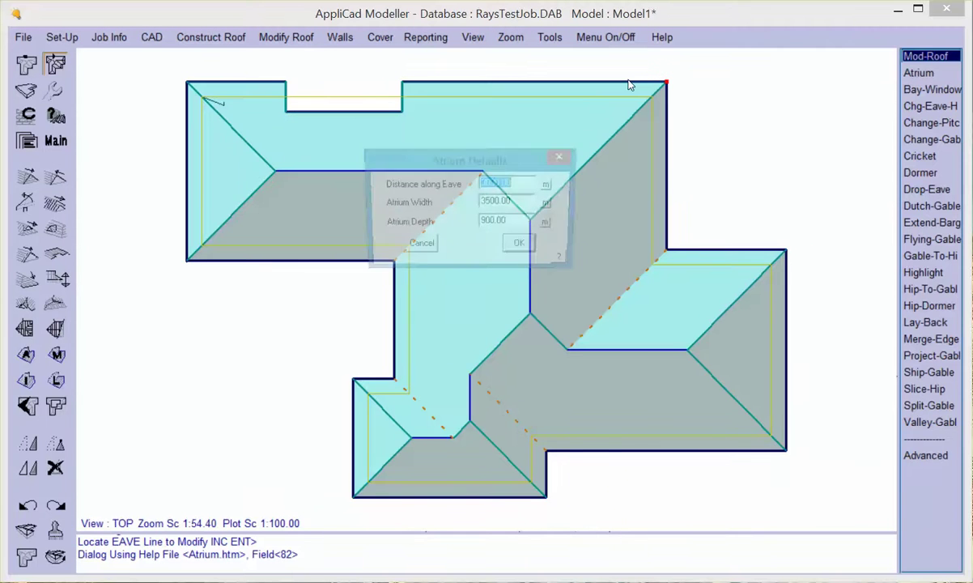
{"action": "left_click", "coordinate": [485, 223]}
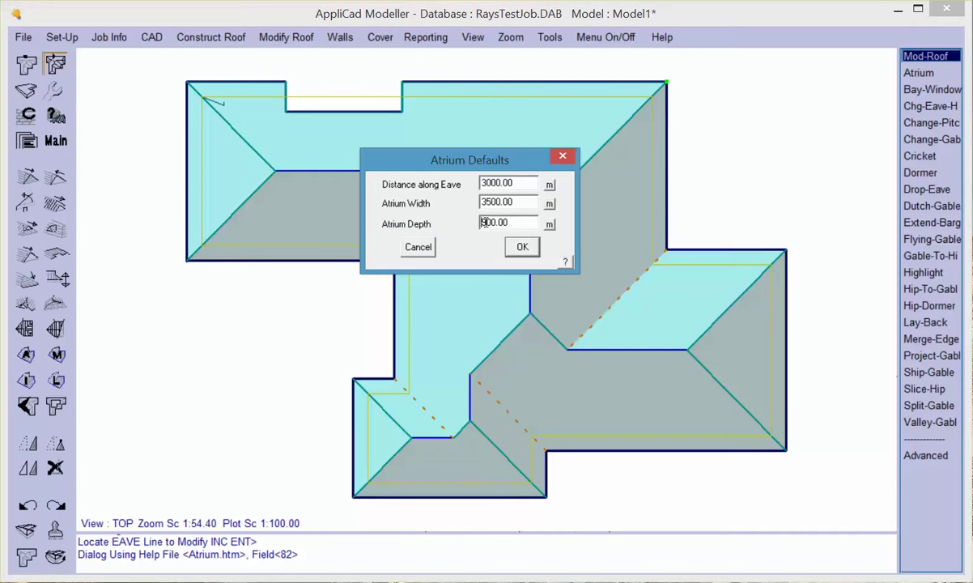
{"action": "left_click", "coordinate": [524, 248]}
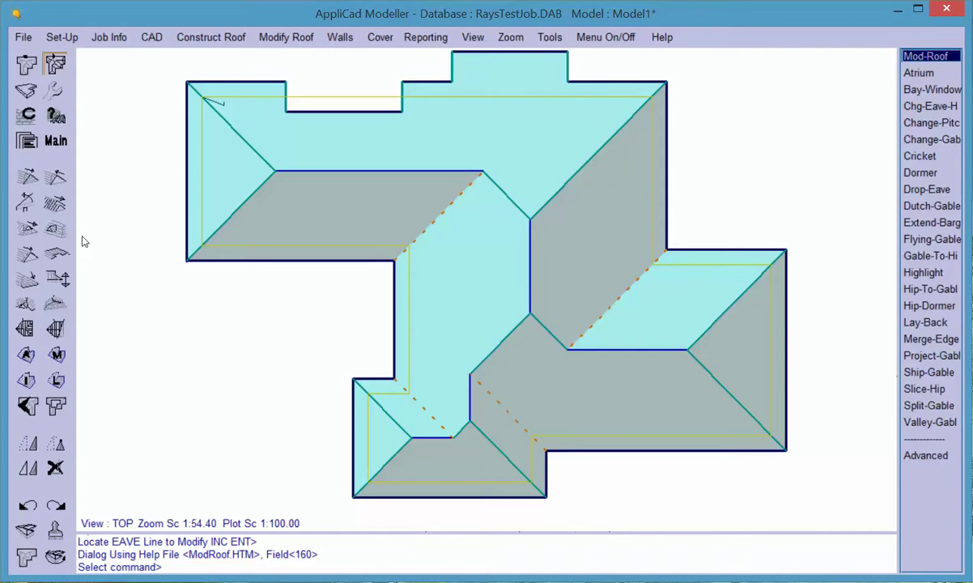
Convert the right wing's hip end into a gable.
{"action": "left_click", "coordinate": [28, 180]}
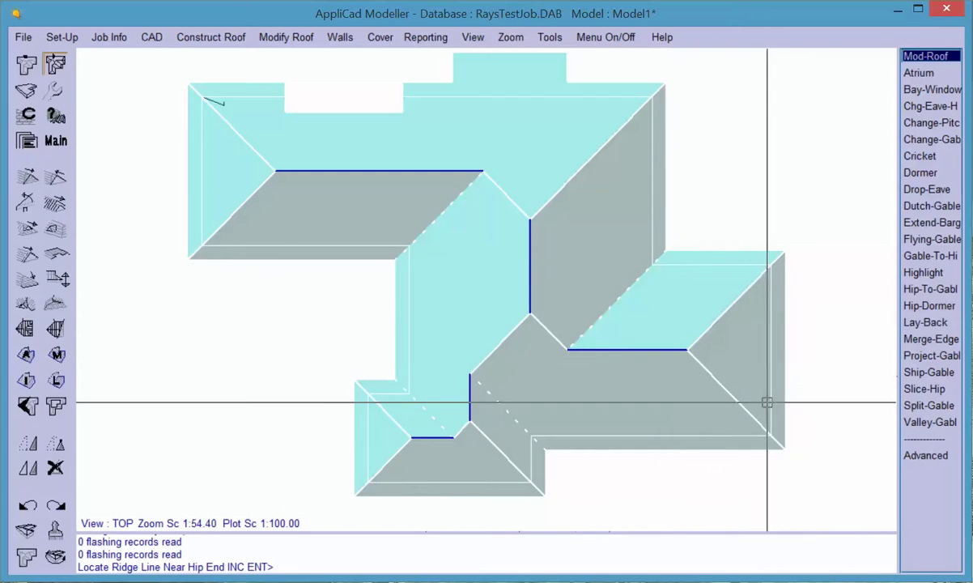
{"action": "left_click", "coordinate": [666, 348]}
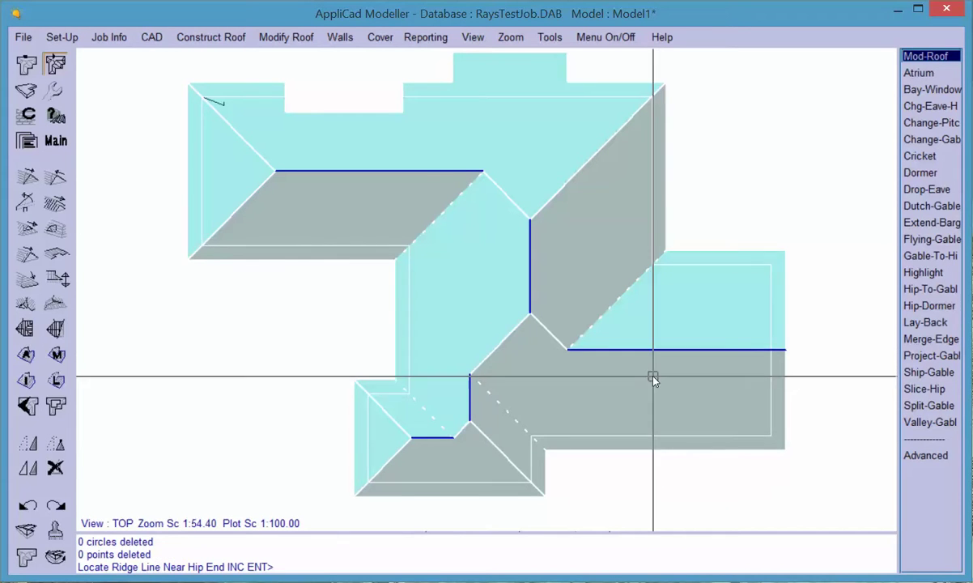
{"action": "right_click", "coordinate": [644, 371]}
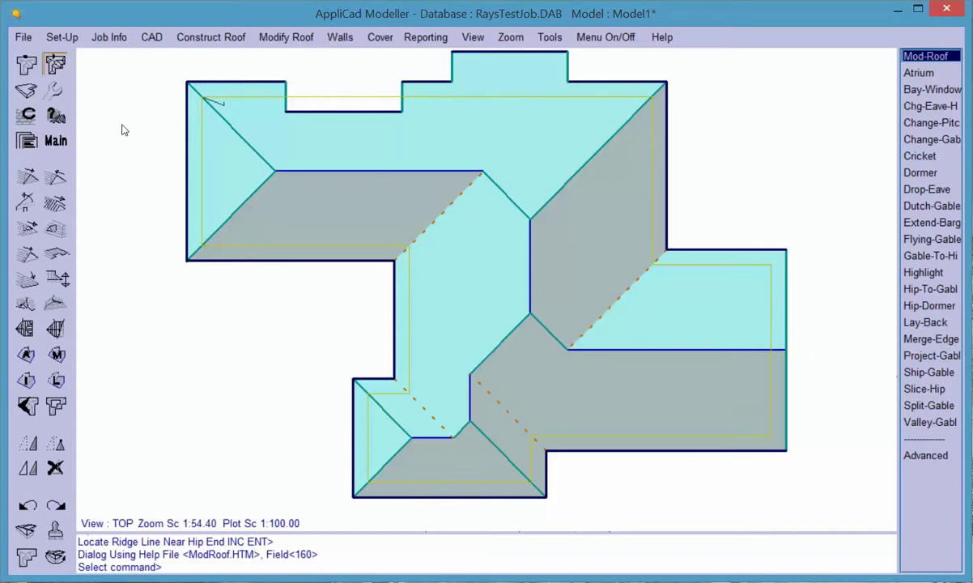
Lay back the right wing's new gable end by -200.
{"action": "left_click", "coordinate": [285, 38]}
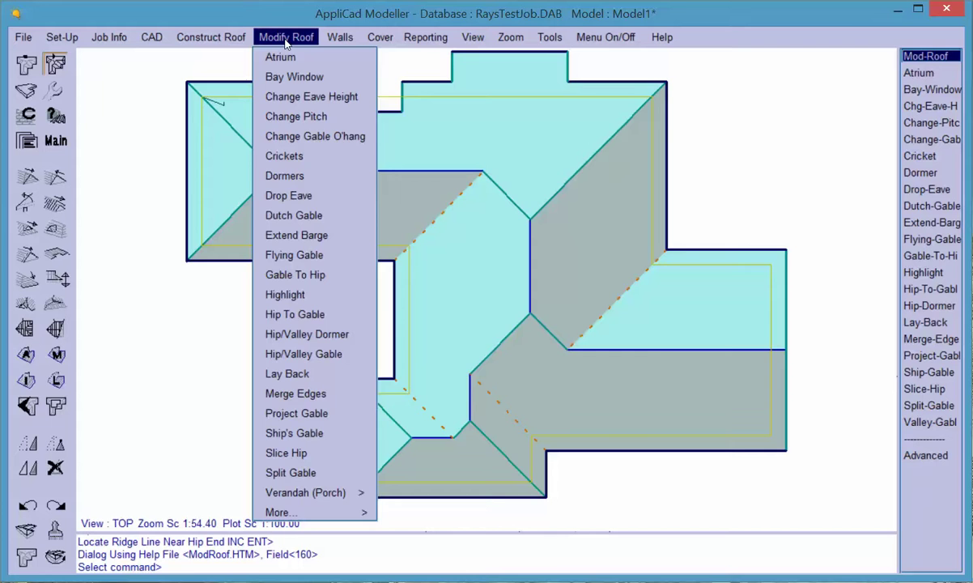
{"action": "left_click", "coordinate": [297, 116]}
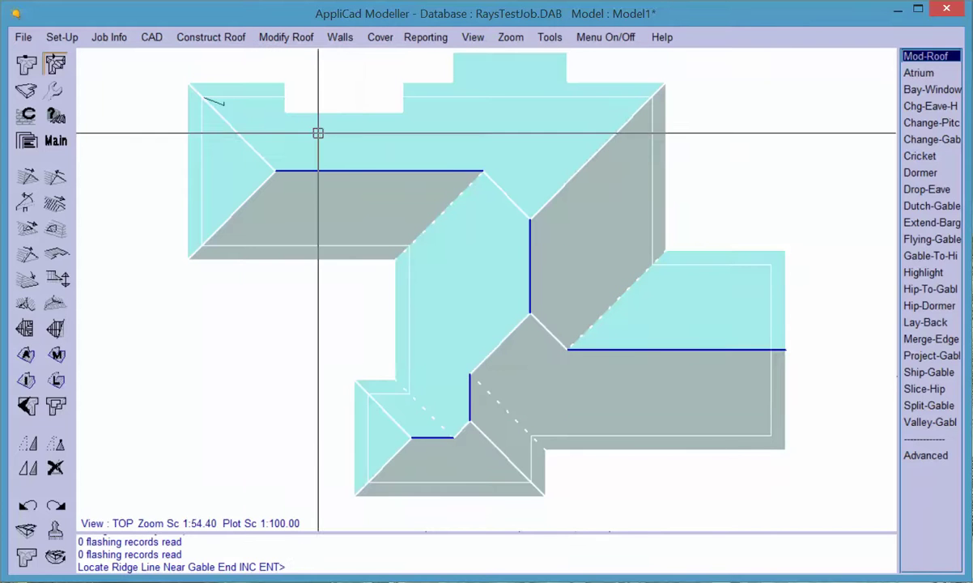
{"action": "left_click", "coordinate": [733, 354]}
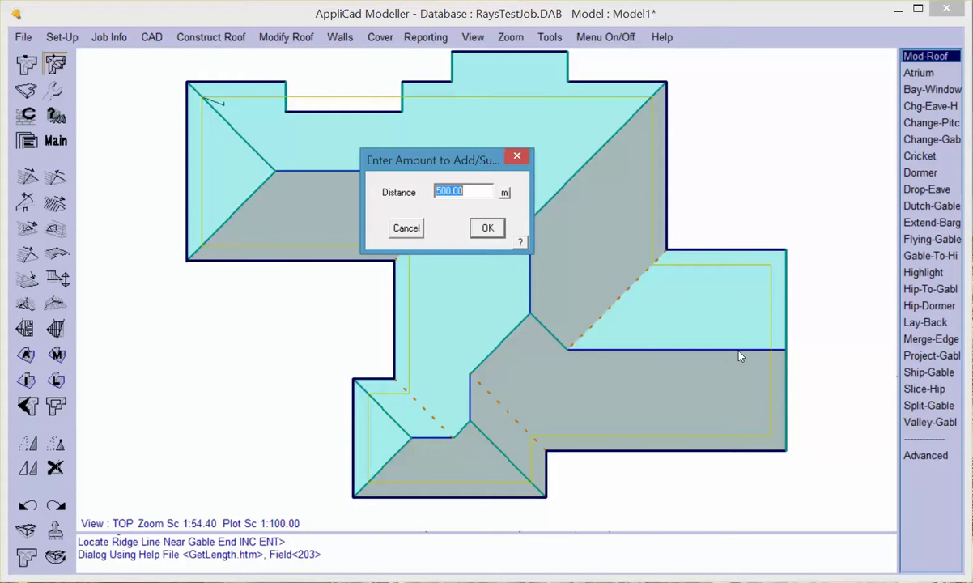
{"action": "type", "text": "-200"}
{"action": "left_click", "coordinate": [489, 228]}
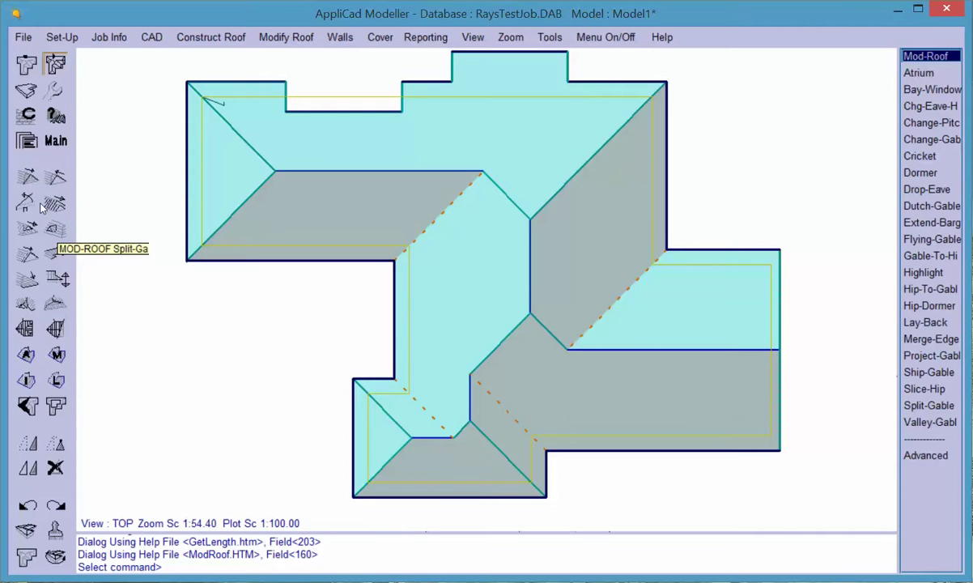
Insert a Dutch gable with 300 overhang at the left wing's hip end.
{"action": "left_click", "coordinate": [26, 174]}
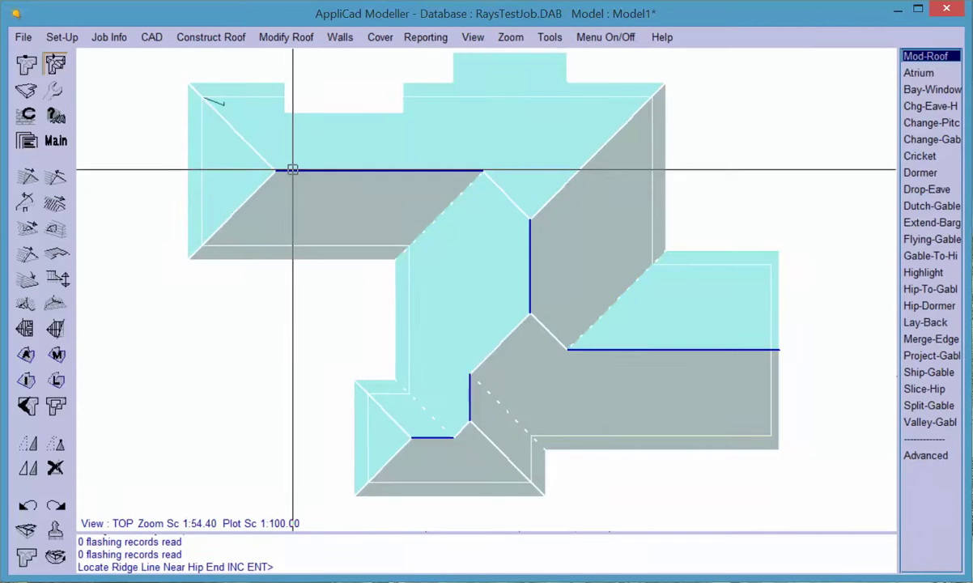
{"action": "left_click", "coordinate": [291, 171]}
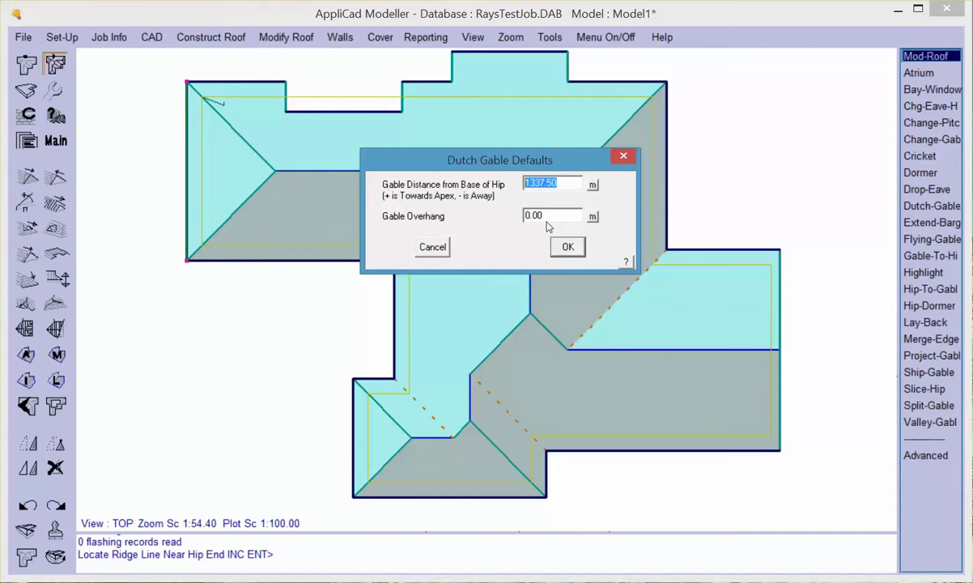
{"action": "key", "text": "Tab"}
{"action": "type", "text": "300"}
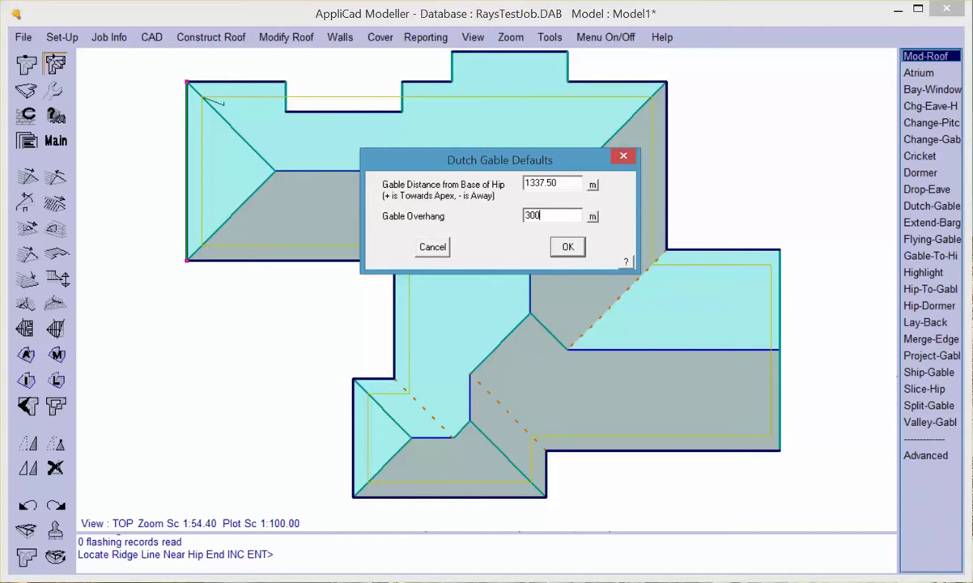
{"action": "left_click", "coordinate": [569, 249]}
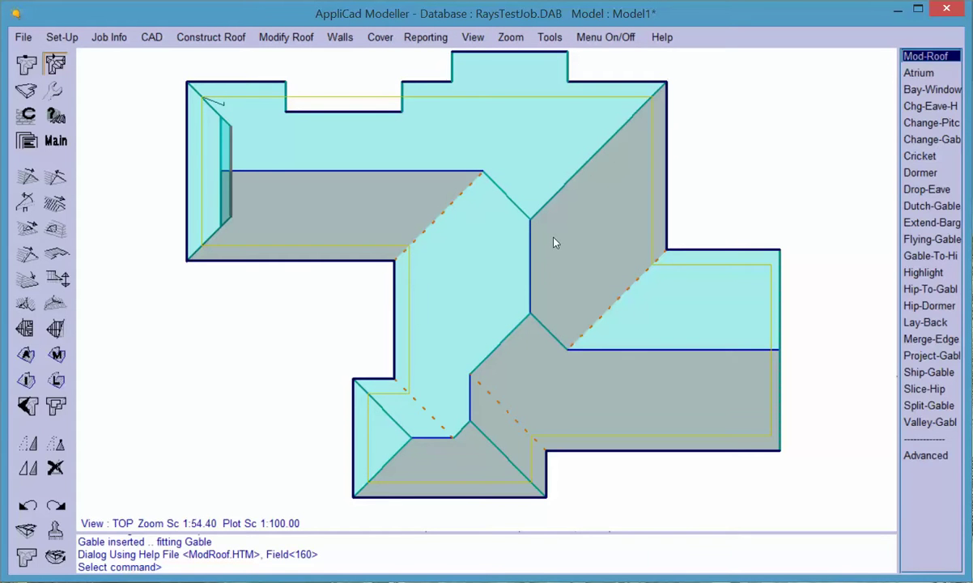
{"action": "right_click", "coordinate": [511, 233]}
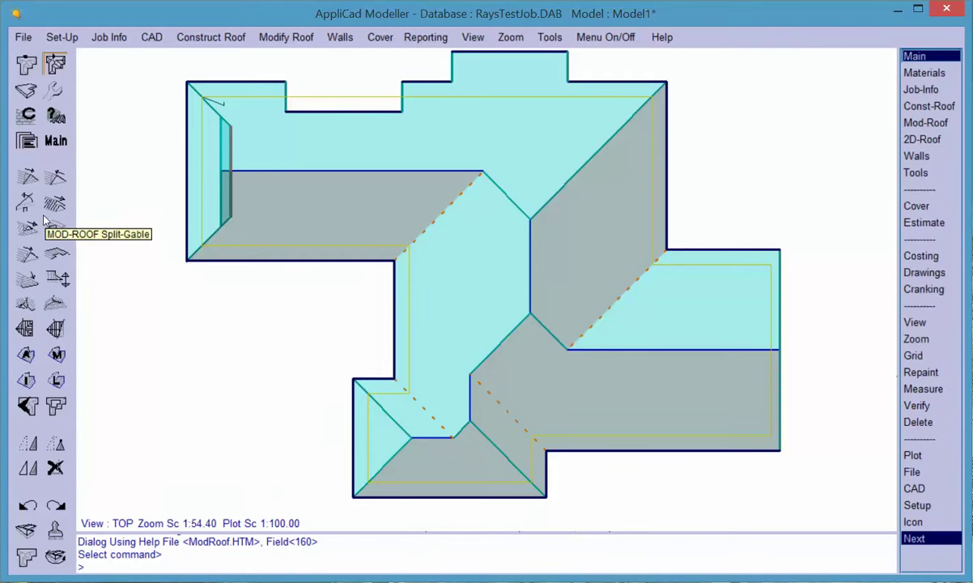
Add a second Dutch gable on the top ridge at distance 1500 with 300 overhang.
{"action": "left_click", "coordinate": [25, 233]}
{"action": "left_click", "coordinate": [528, 226]}
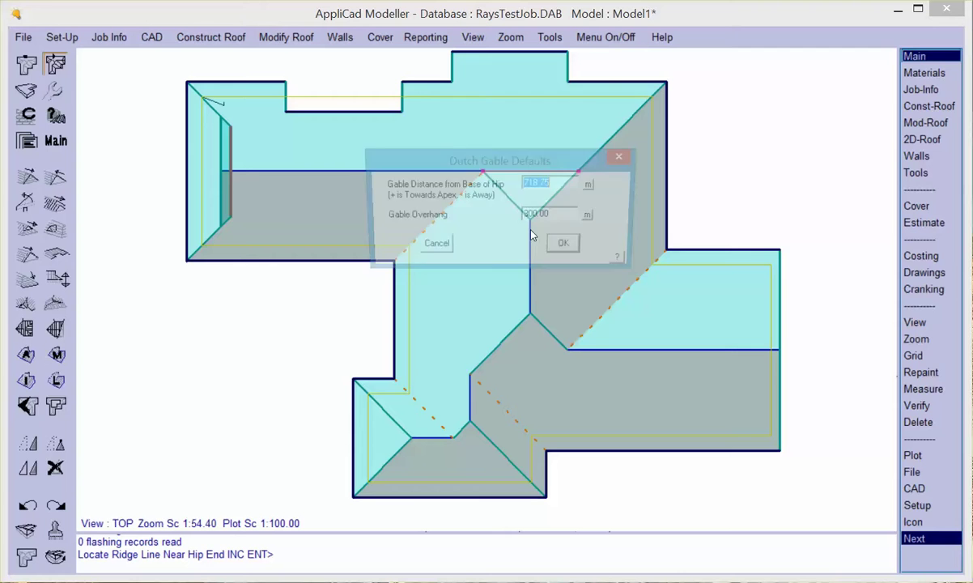
{"action": "left_click_drag", "start_coordinate": [567, 162], "coordinate": [353, 172]}
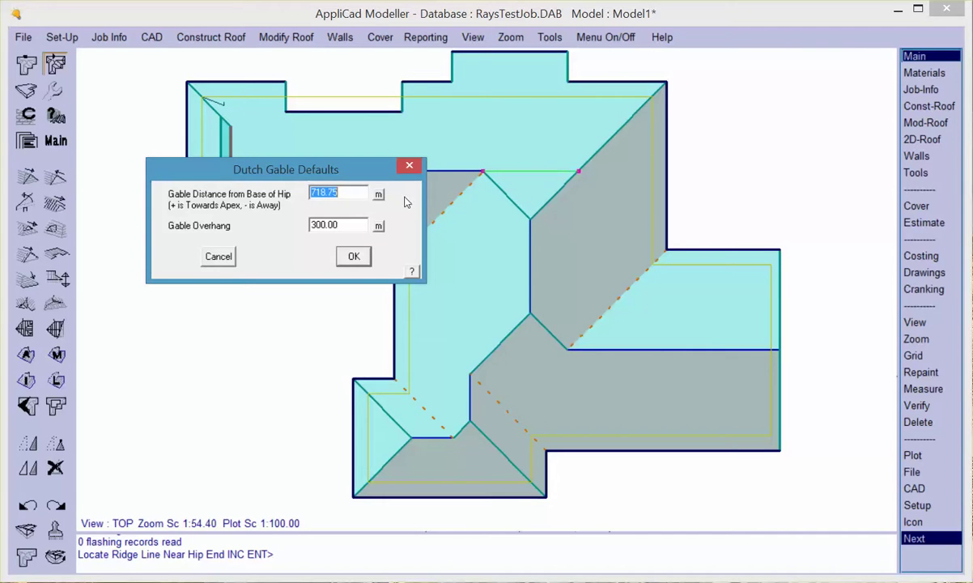
{"action": "left_click_drag", "start_coordinate": [340, 192], "coordinate": [233, 207]}
{"action": "type", "text": "1"}
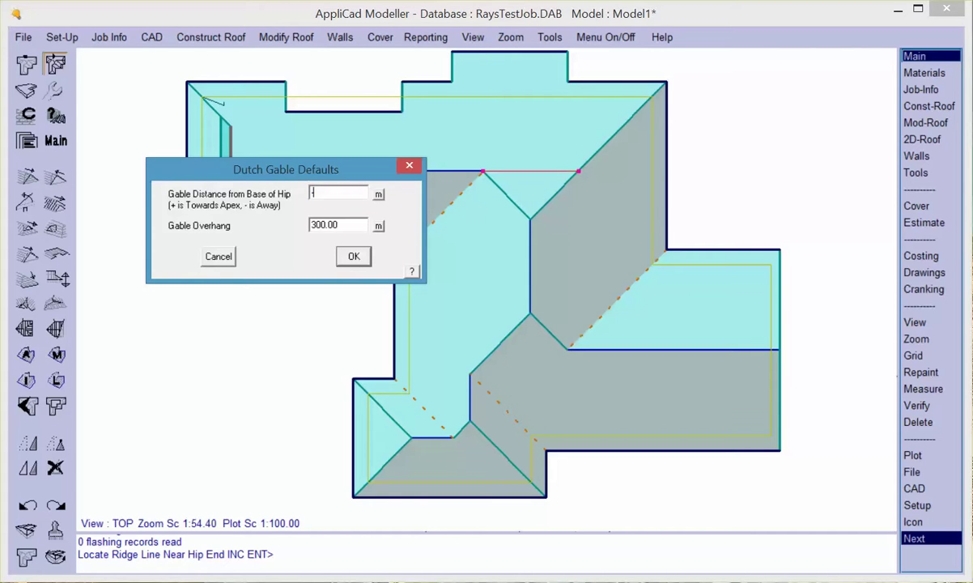
{"action": "type", "text": "500"}
{"action": "left_click", "coordinate": [355, 259]}
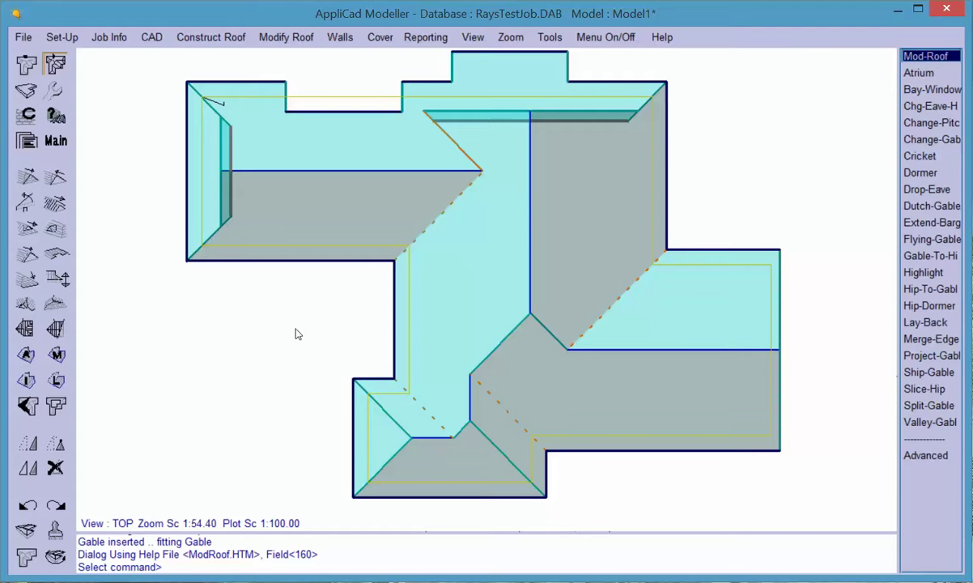
{"action": "left_click", "coordinate": [25, 531]}
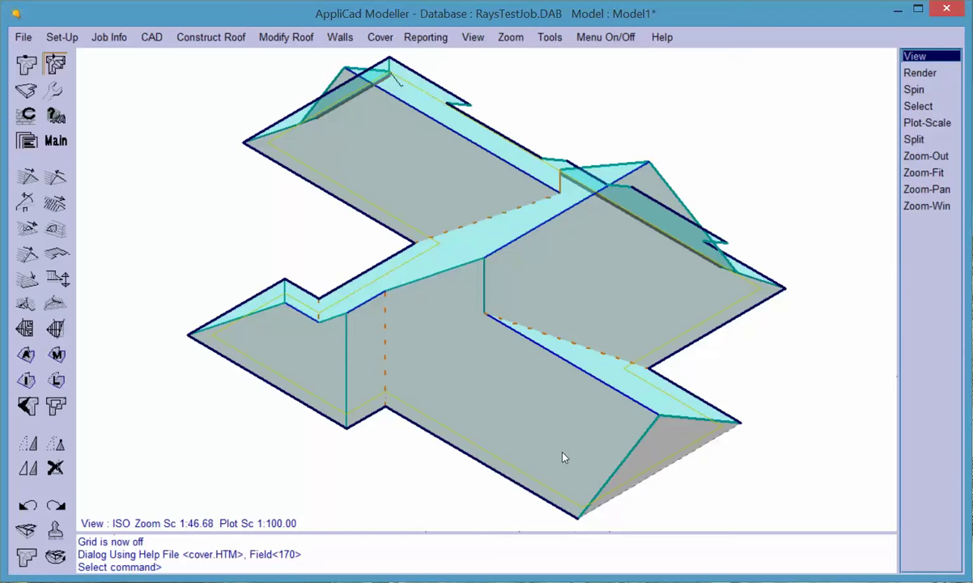
{"action": "middle_click_drag", "start_coordinate": [768, 391], "coordinate": [520, 360]}
{"action": "key", "text": "Escape"}
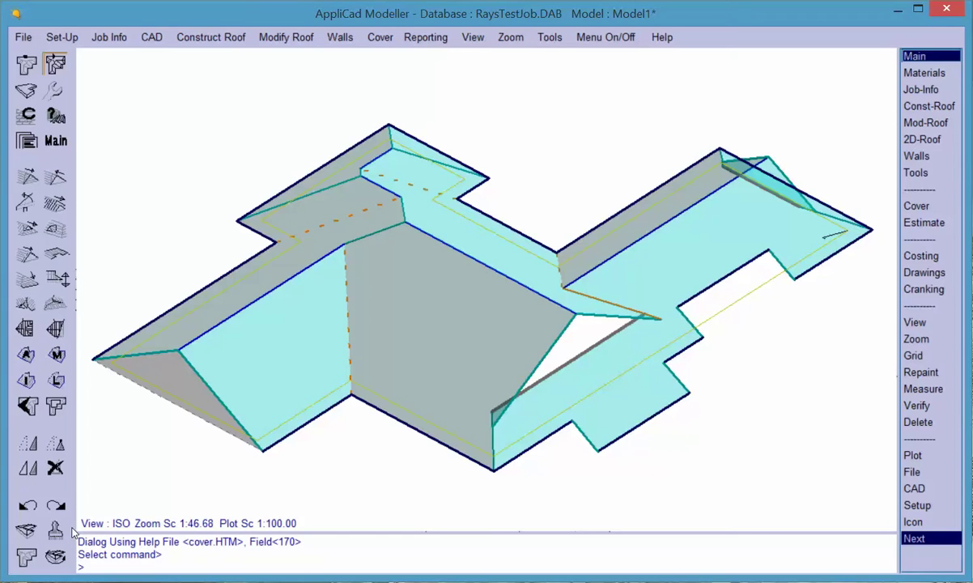
{"action": "key", "text": "Right"}
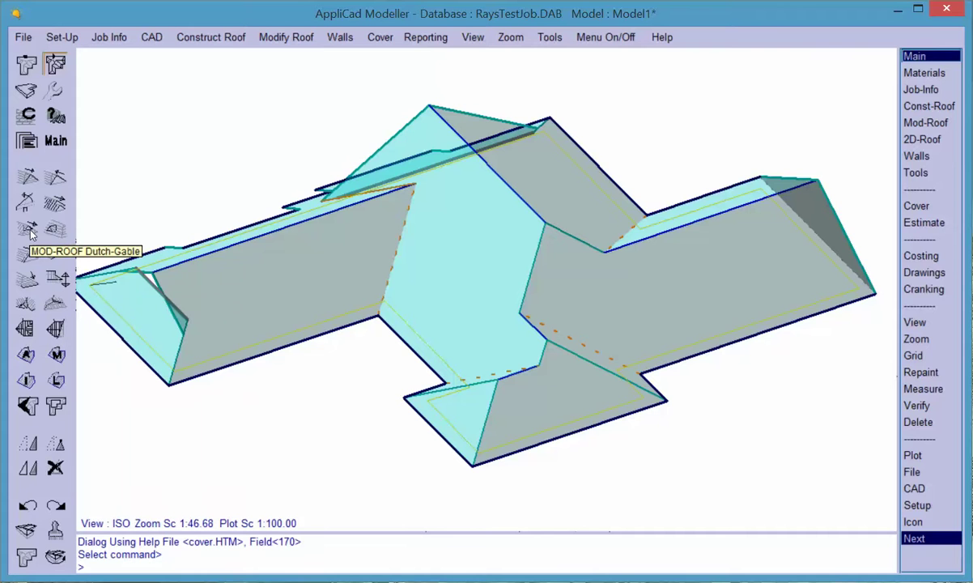
Lay back the small lower wing's hip end at the default distance and 45° pitch.
{"action": "left_click", "coordinate": [282, 37]}
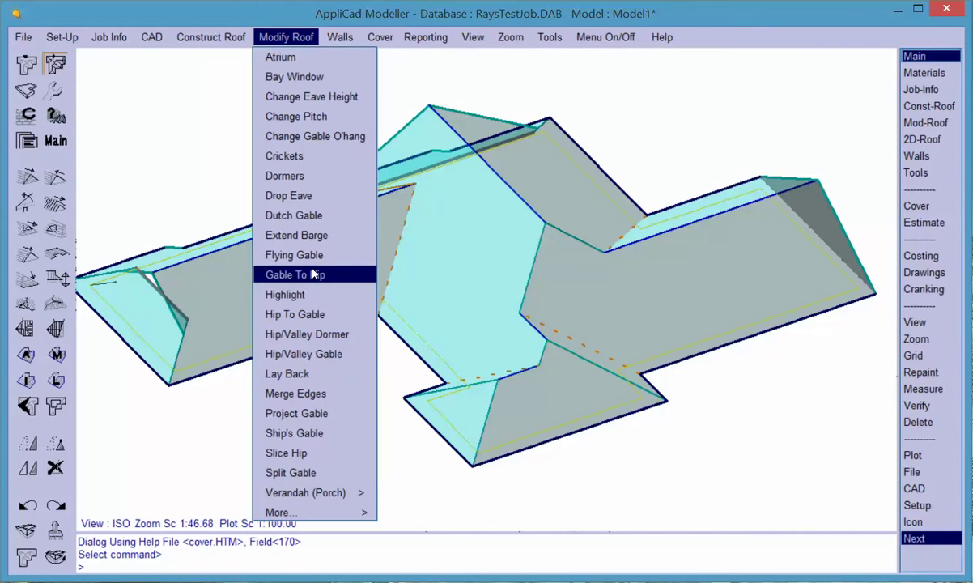
{"action": "left_click", "coordinate": [292, 373]}
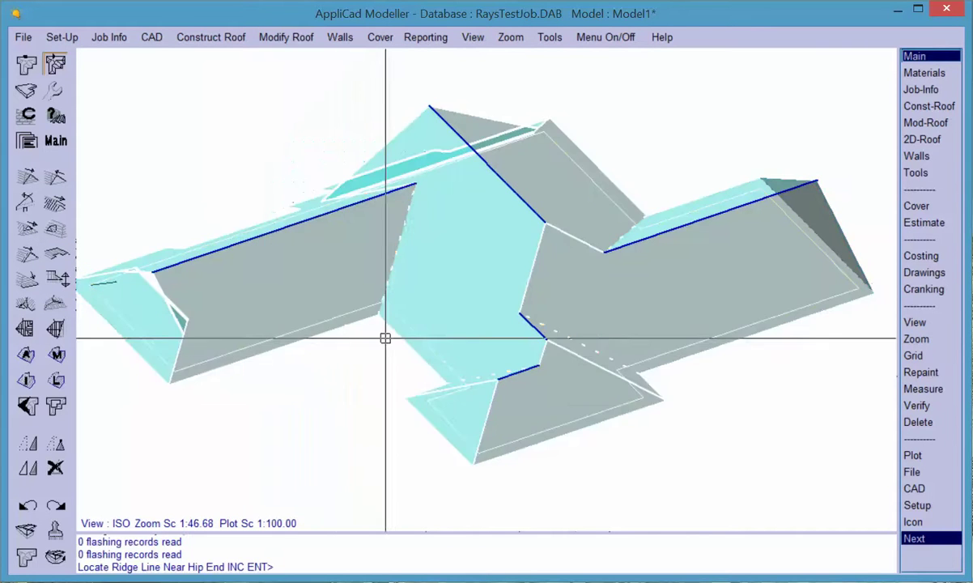
{"action": "left_click", "coordinate": [505, 378]}
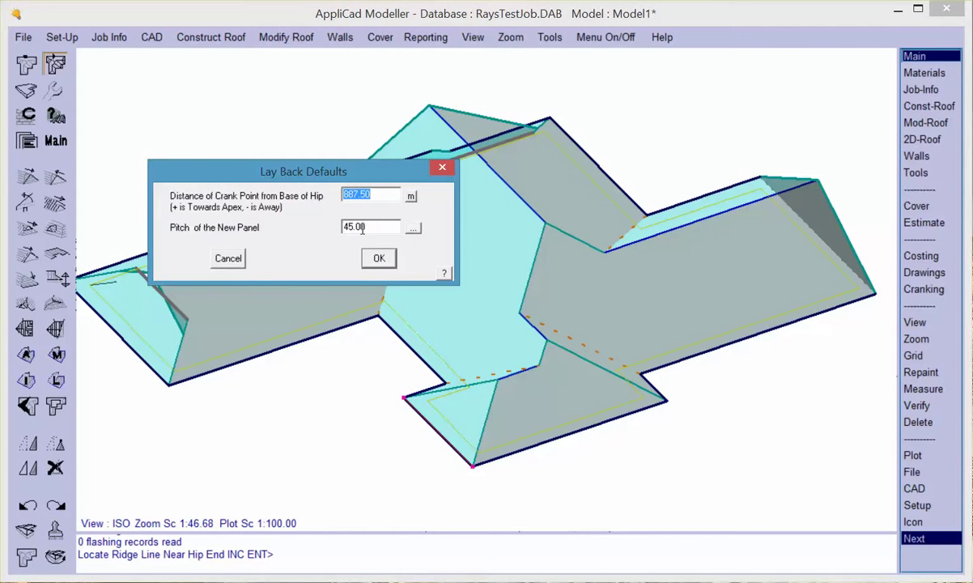
{"action": "left_click", "coordinate": [377, 257]}
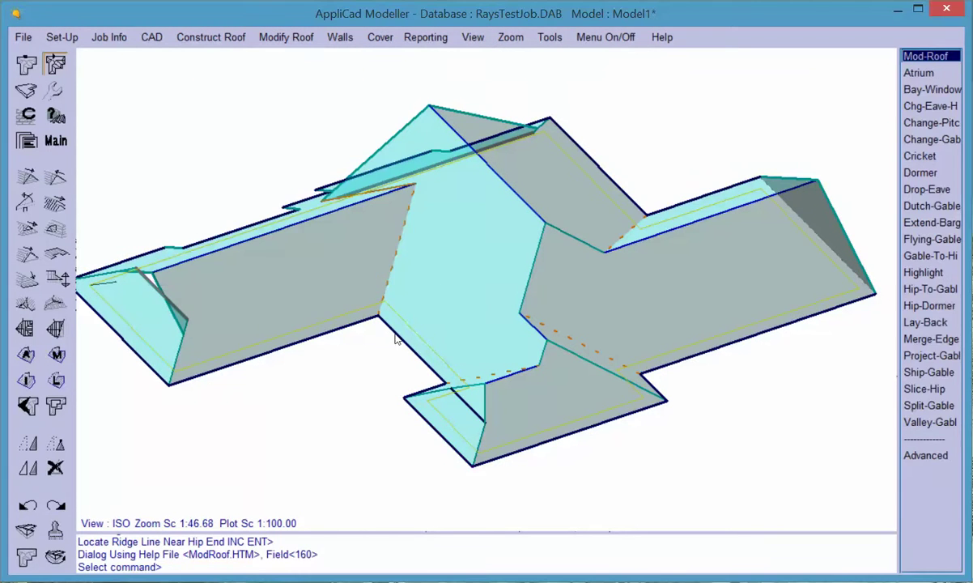
Check the roof in Front view, then return to Top plan view.
{"action": "left_click", "coordinate": [56, 557]}
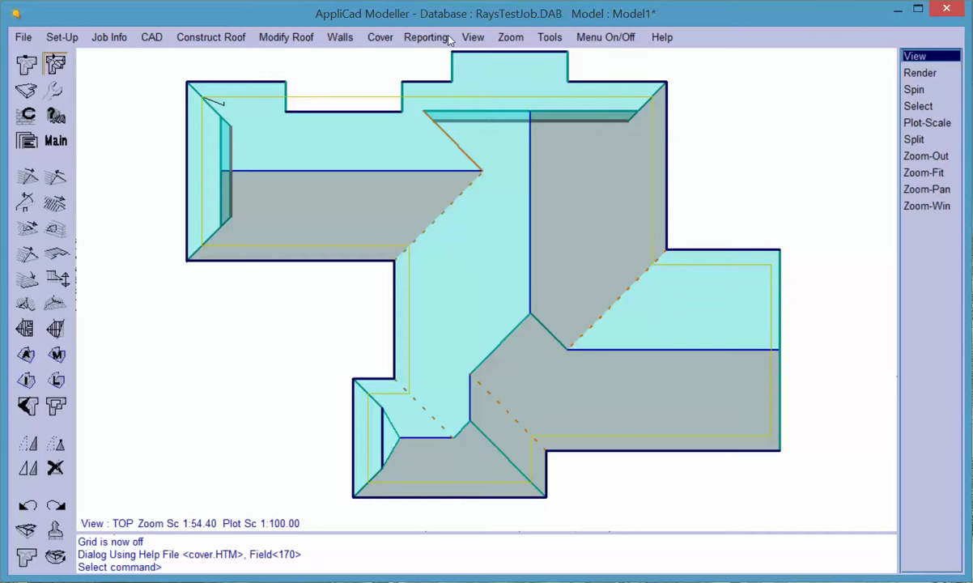
{"action": "left_click", "coordinate": [473, 37]}
{"action": "left_click", "coordinate": [481, 76]}
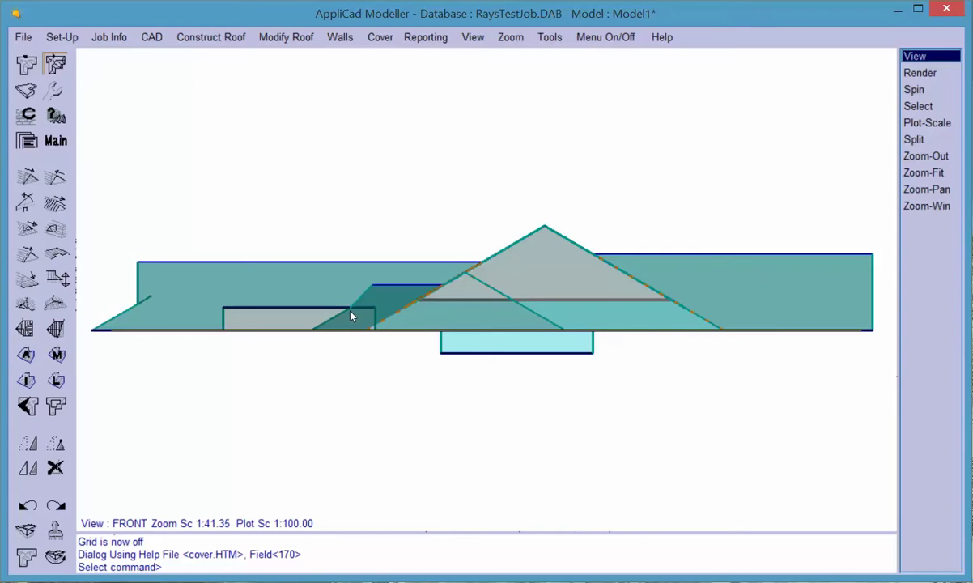
{"action": "left_click", "coordinate": [473, 38]}
{"action": "left_click", "coordinate": [478, 58]}
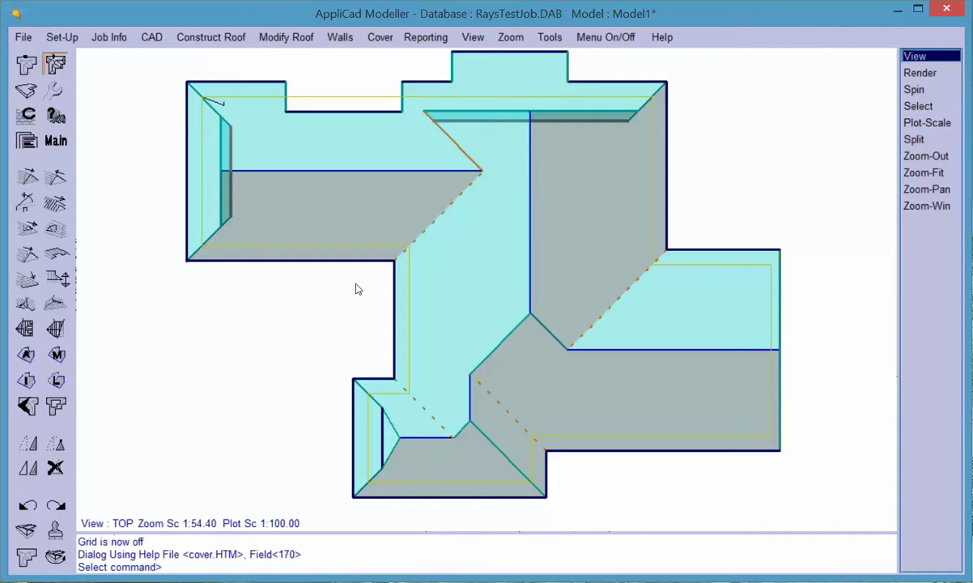
Start a dormer on the central left eave, measured 1750 along the eave.
{"action": "left_click", "coordinate": [56, 228]}
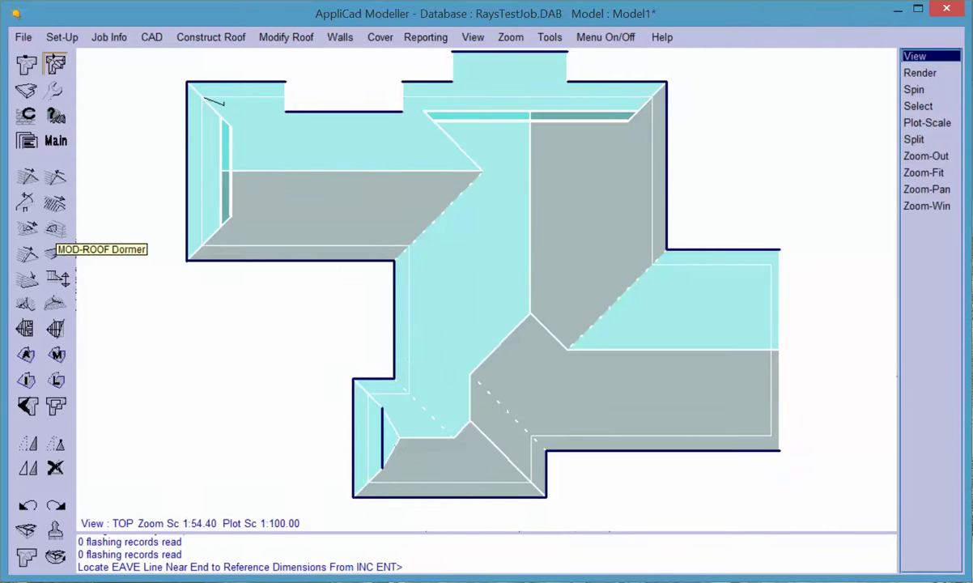
{"action": "left_click", "coordinate": [394, 361]}
{"action": "mouse_move", "coordinate": [475, 156]}
{"action": "left_mouse_down"}
{"action": "mouse_move", "coordinate": [728, 139]}
{"action": "mouse_move", "coordinate": [797, 79]}
{"action": "left_mouse_up"}
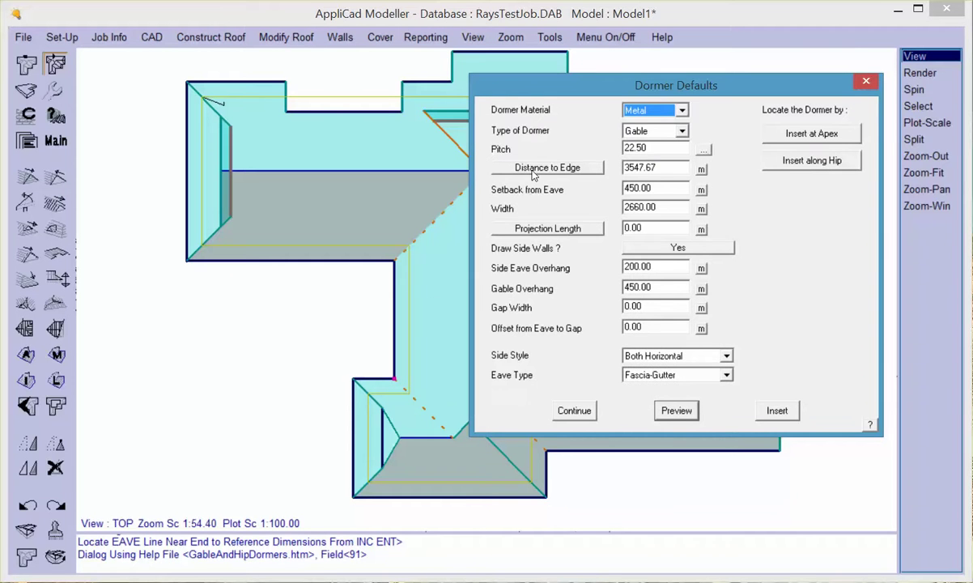
{"action": "double_click", "coordinate": [624, 167]}
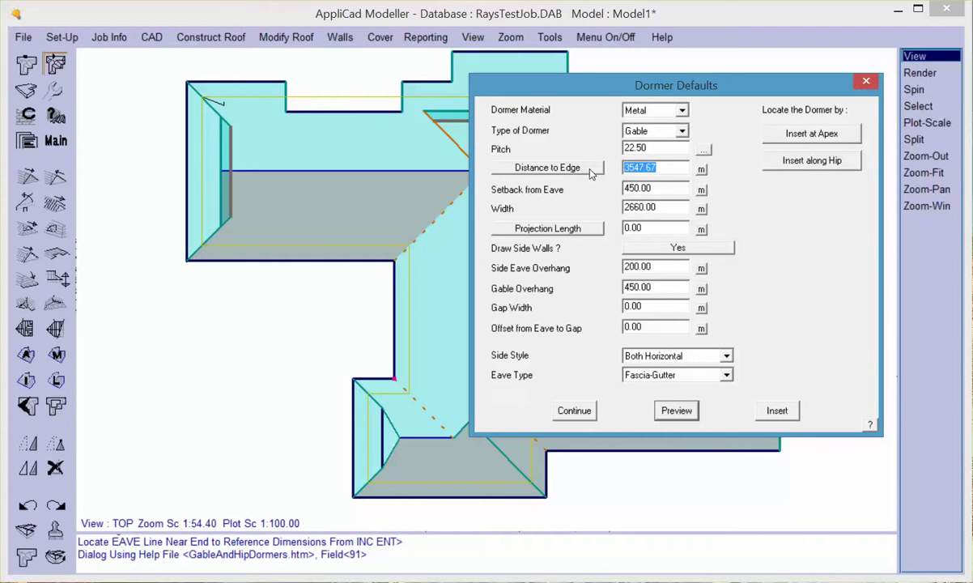
{"action": "left_click", "coordinate": [555, 166]}
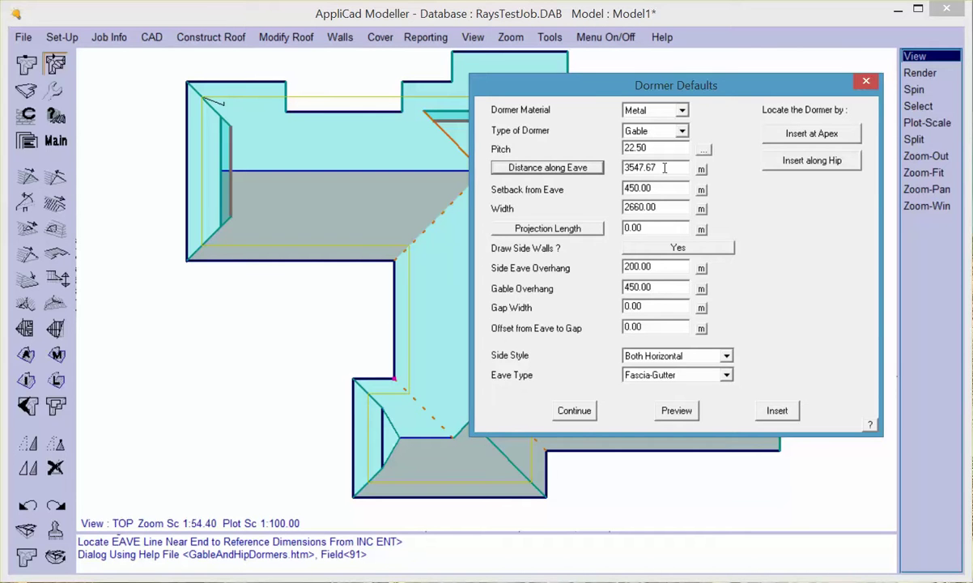
{"action": "left_click", "coordinate": [653, 167]}
{"action": "left_click_drag", "start_coordinate": [653, 168], "coordinate": [621, 168]}
{"action": "left_click", "coordinate": [621, 168]}
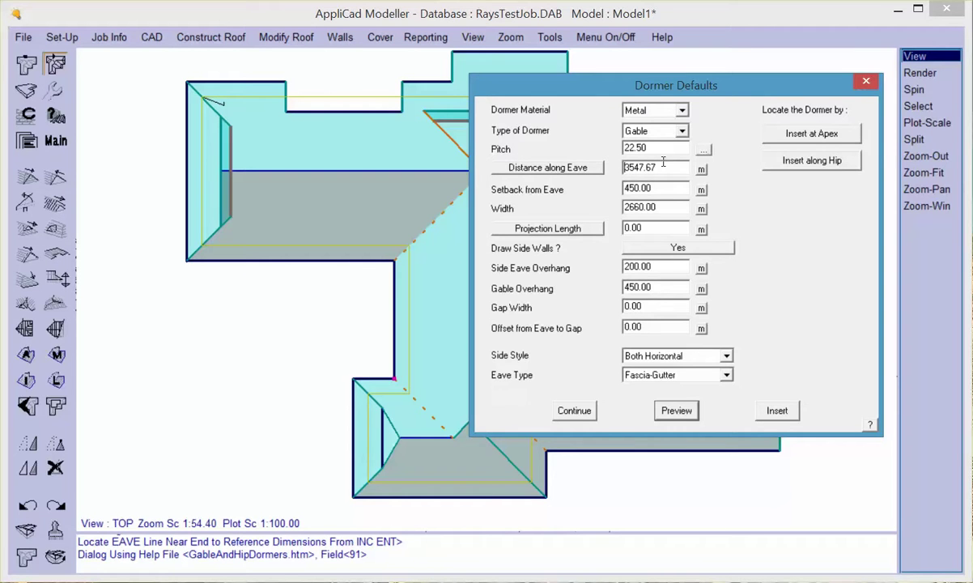
{"action": "double_click", "coordinate": [620, 167]}
{"action": "type", "text": "1750"}
Set dormer pitch 27.5, setback 0, width 2500, overhangs 0 side and 500 gable, then preview.
{"action": "key", "text": "shift+Tab"}
{"action": "type", "text": "27.5"}
{"action": "left_click", "coordinate": [662, 189]}
{"action": "type", "text": "0"}
{"action": "left_click", "coordinate": [672, 210]}
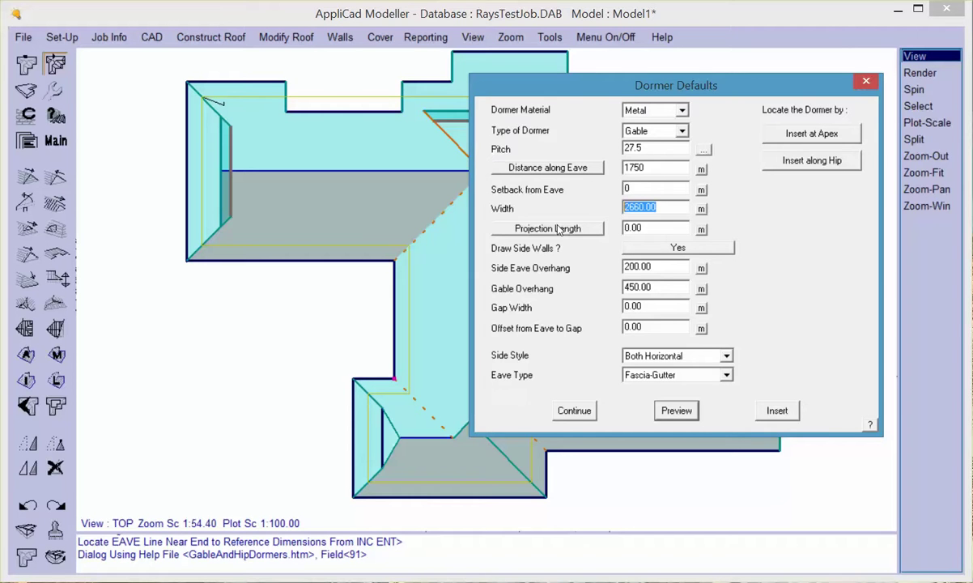
{"action": "type", "text": "2500"}
{"action": "double_click", "coordinate": [640, 268]}
{"action": "type", "text": "0"}
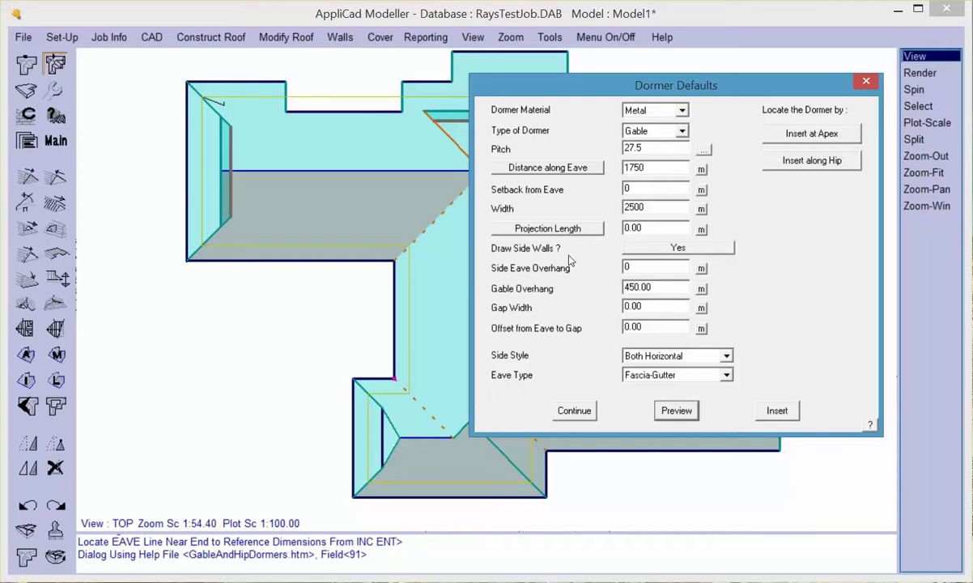
{"action": "key", "text": "Tab"}
{"action": "type", "text": "500"}
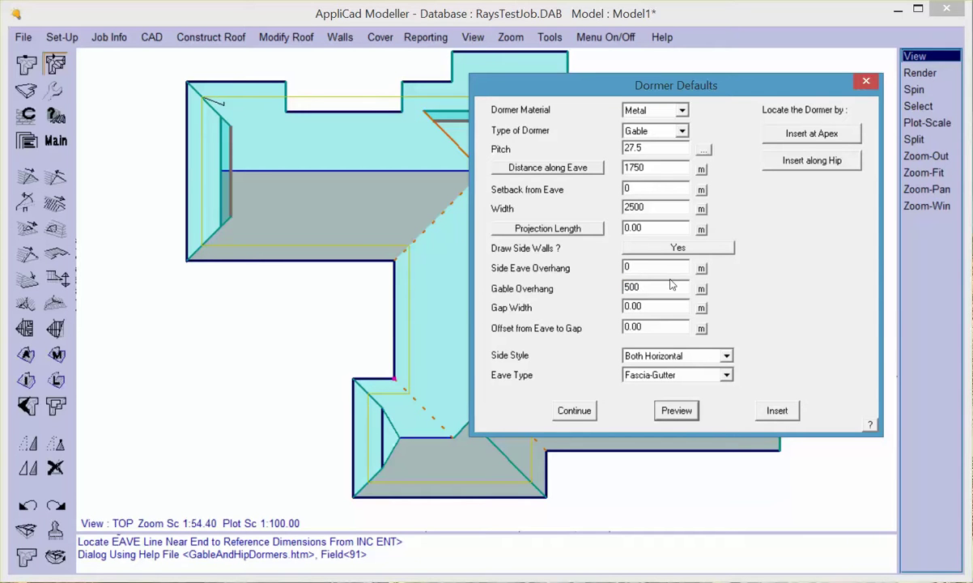
{"action": "left_click", "coordinate": [677, 412]}
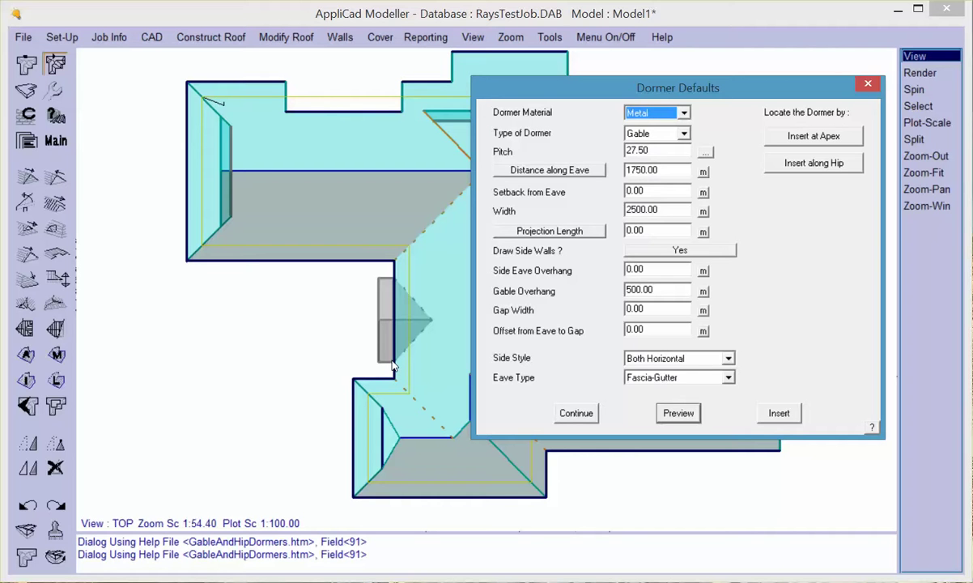
Preview the dormer with trial setbacks of 650 and 900 and a 300 side eave overhang.
{"action": "left_click", "coordinate": [640, 191]}
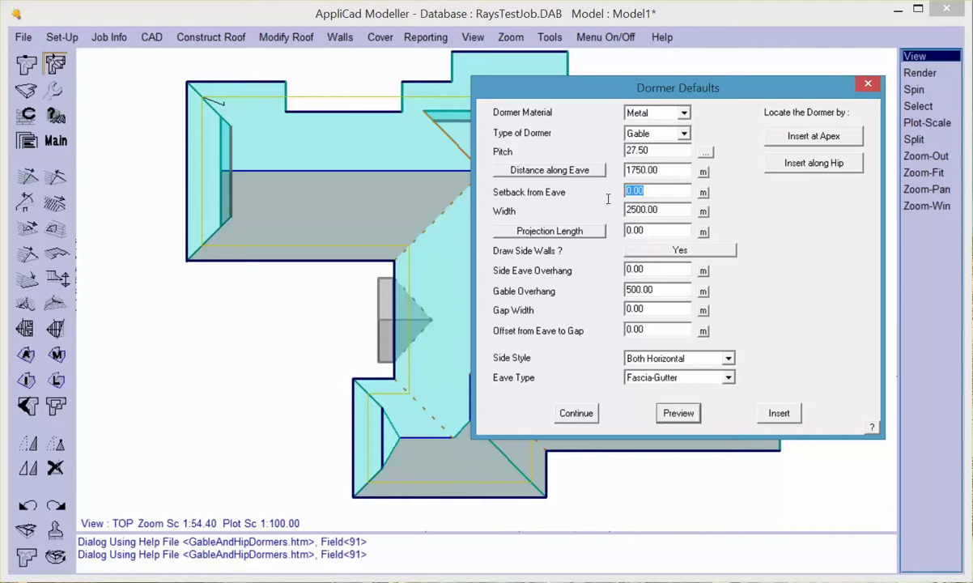
{"action": "type", "text": "650"}
{"action": "left_click", "coordinate": [679, 414]}
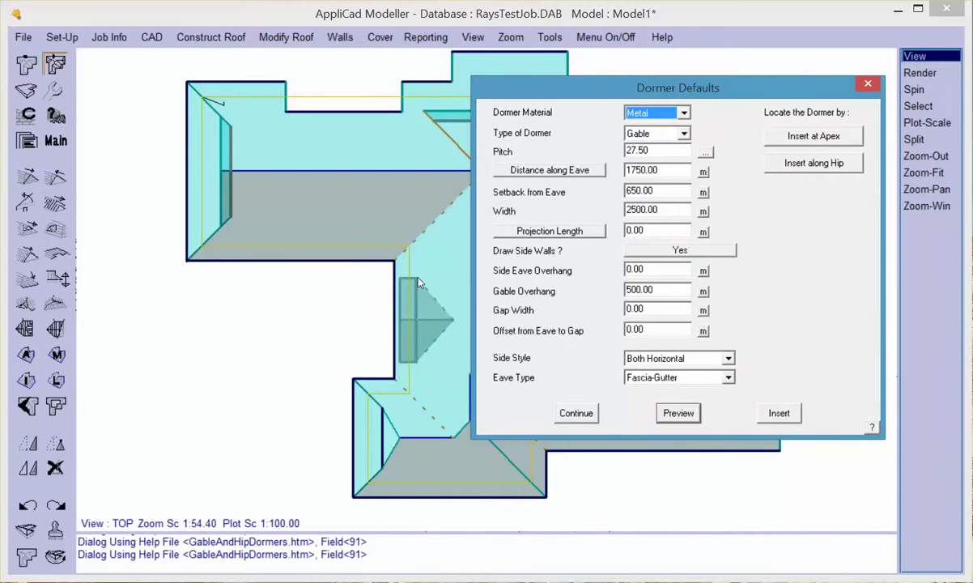
{"action": "left_click", "coordinate": [635, 191]}
{"action": "type", "text": "900"}
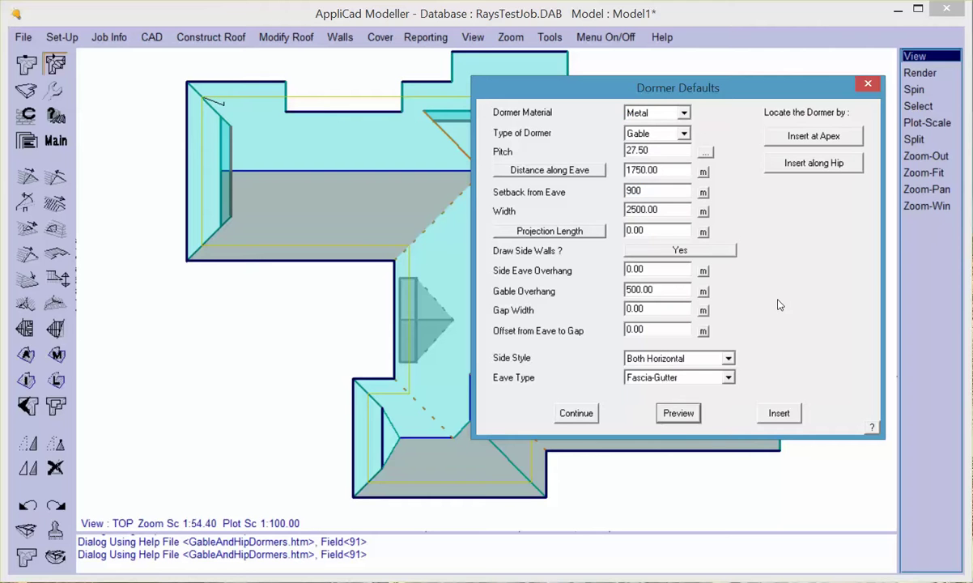
{"action": "left_click", "coordinate": [664, 415]}
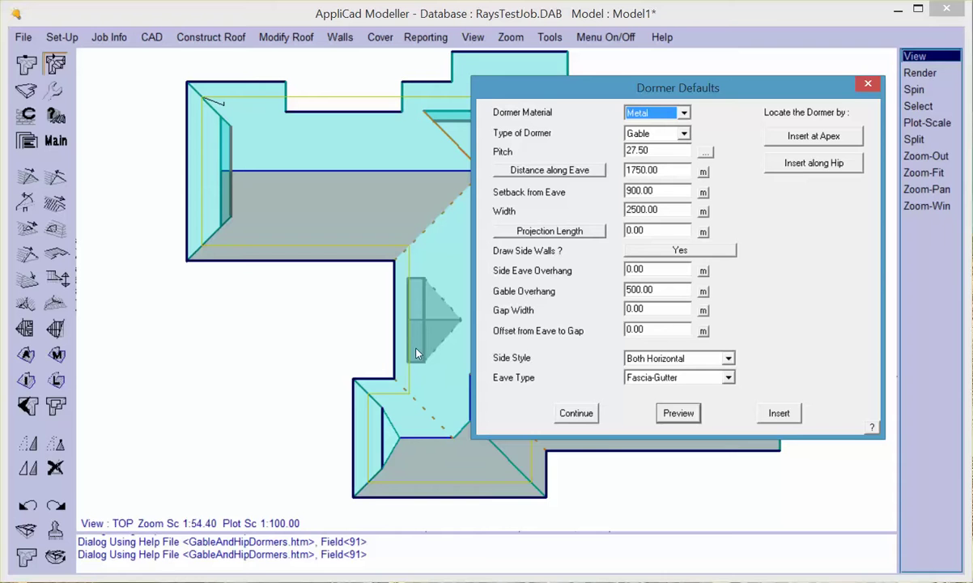
{"action": "left_click", "coordinate": [652, 270]}
{"action": "type", "text": "3"}
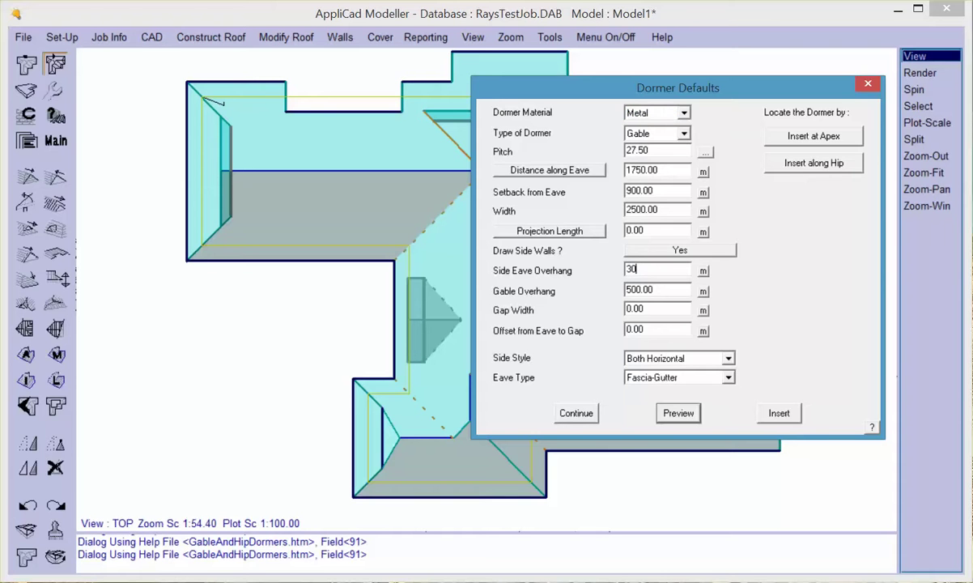
{"action": "left_click", "coordinate": [672, 413]}
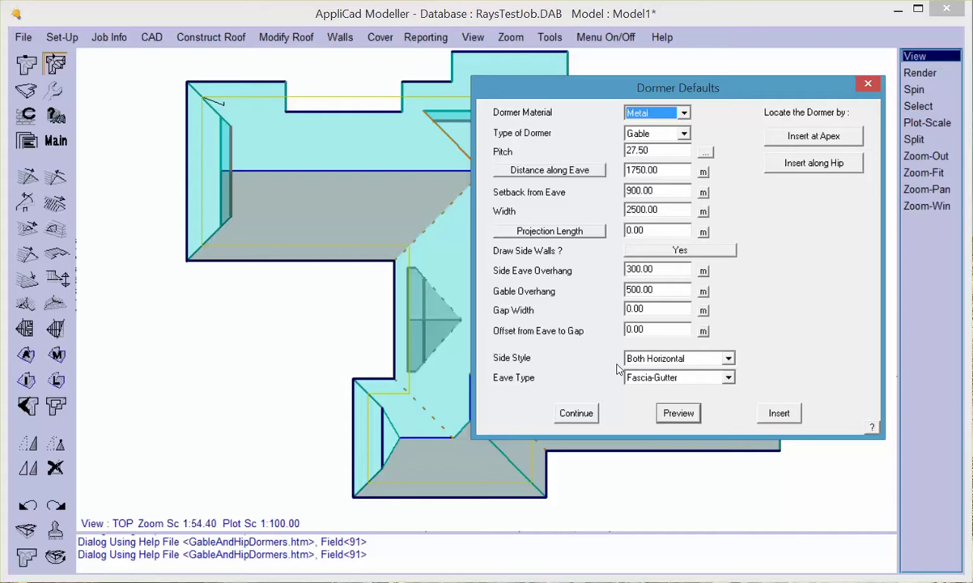
Reset side eave overhang and setback to 0, preview, and insert the dormer.
{"action": "left_click", "coordinate": [637, 270]}
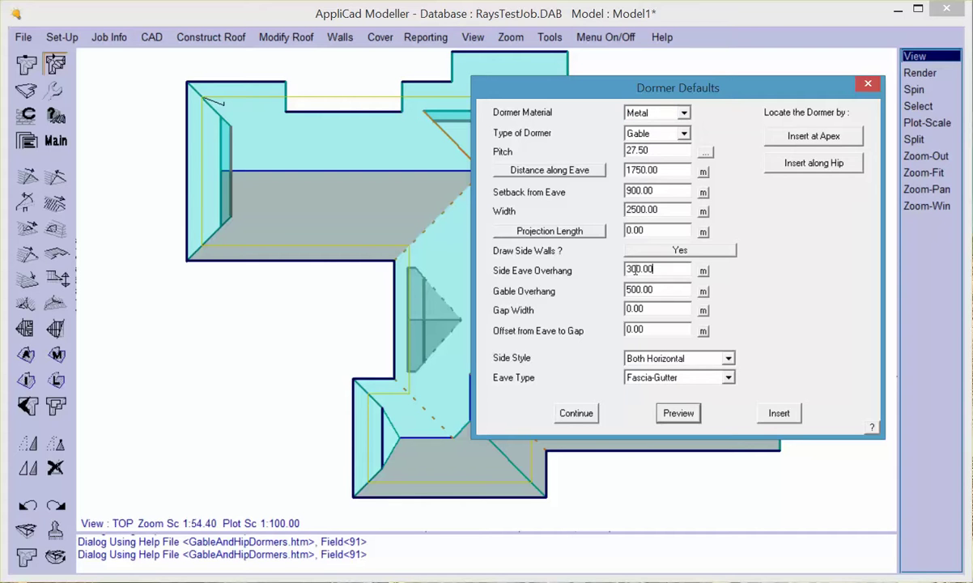
{"action": "double_click", "coordinate": [638, 270]}
{"action": "type", "text": "0"}
{"action": "double_click", "coordinate": [631, 191]}
{"action": "type", "text": "0"}
{"action": "left_click", "coordinate": [679, 413]}
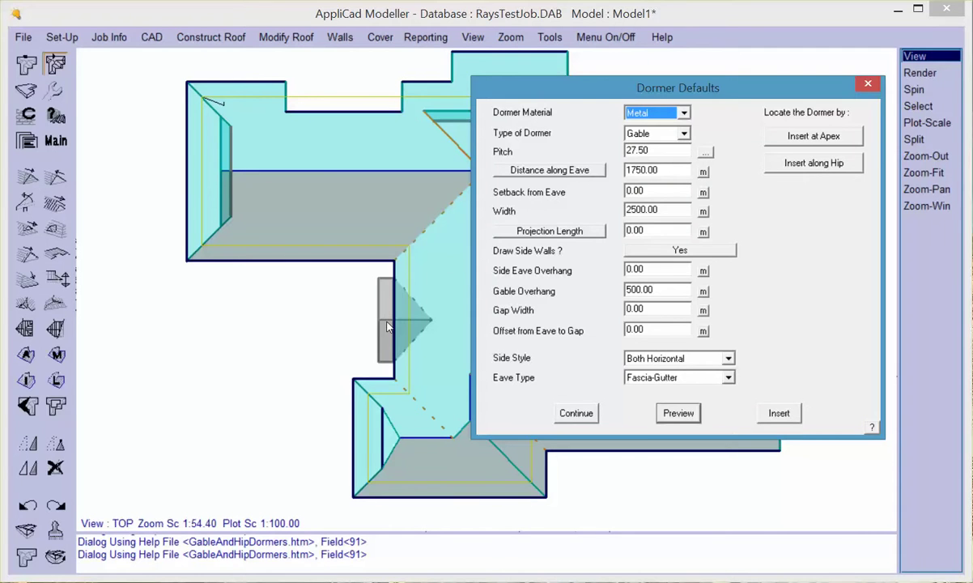
{"action": "left_click", "coordinate": [779, 409]}
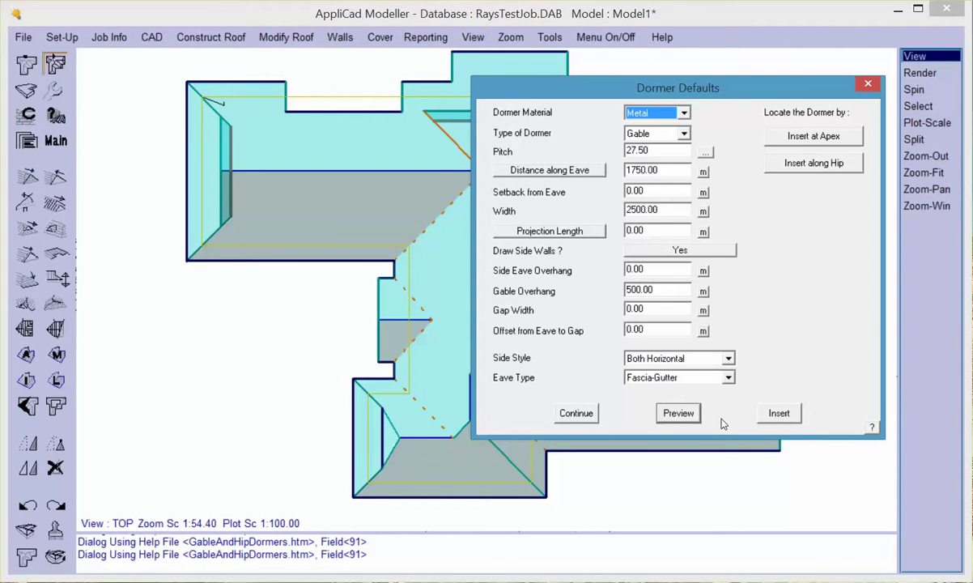
Begin a second dormer on the right wing's lower eave and preview it.
{"action": "left_click_drag", "start_coordinate": [798, 93], "coordinate": [374, 94]}
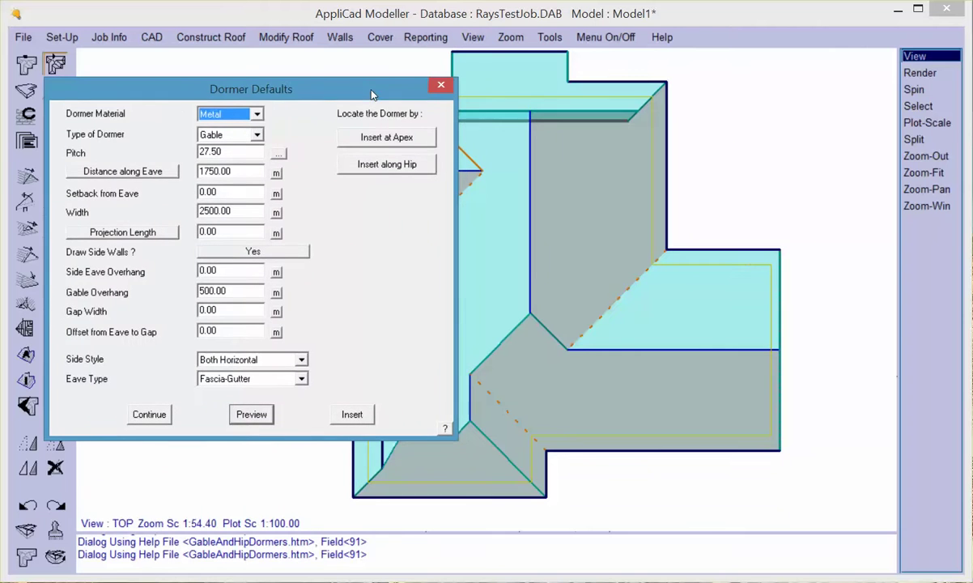
{"action": "left_click", "coordinate": [151, 414]}
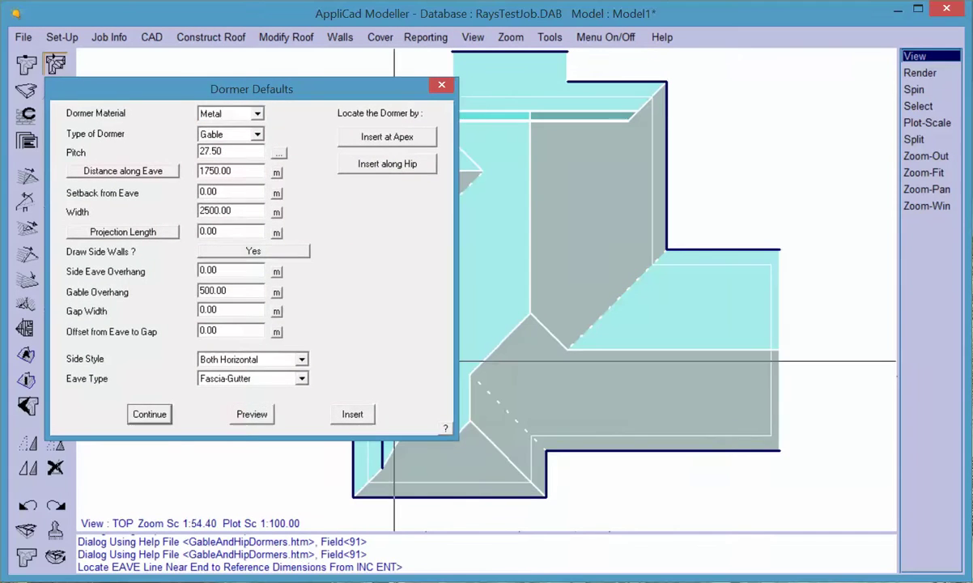
{"action": "left_click", "coordinate": [728, 452]}
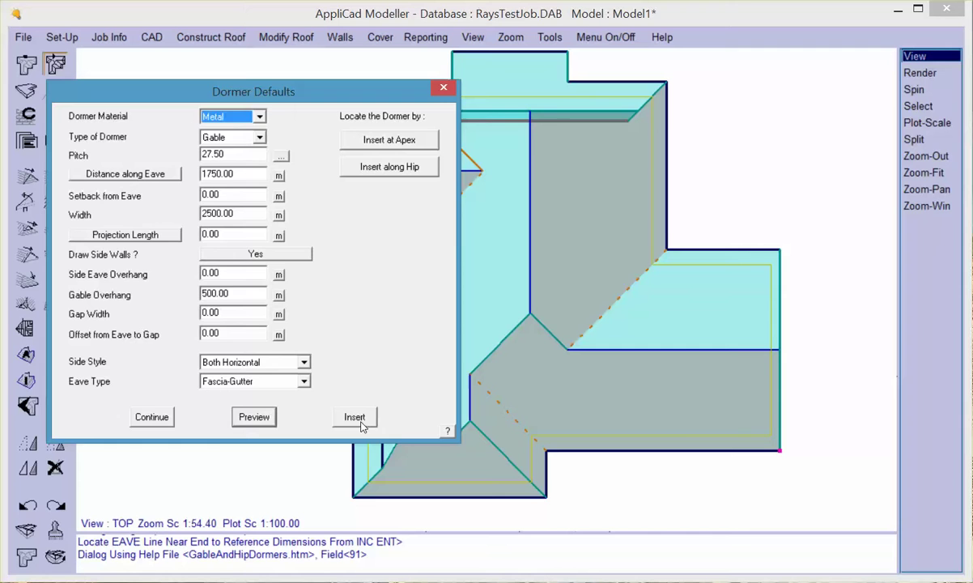
{"action": "left_click", "coordinate": [253, 416]}
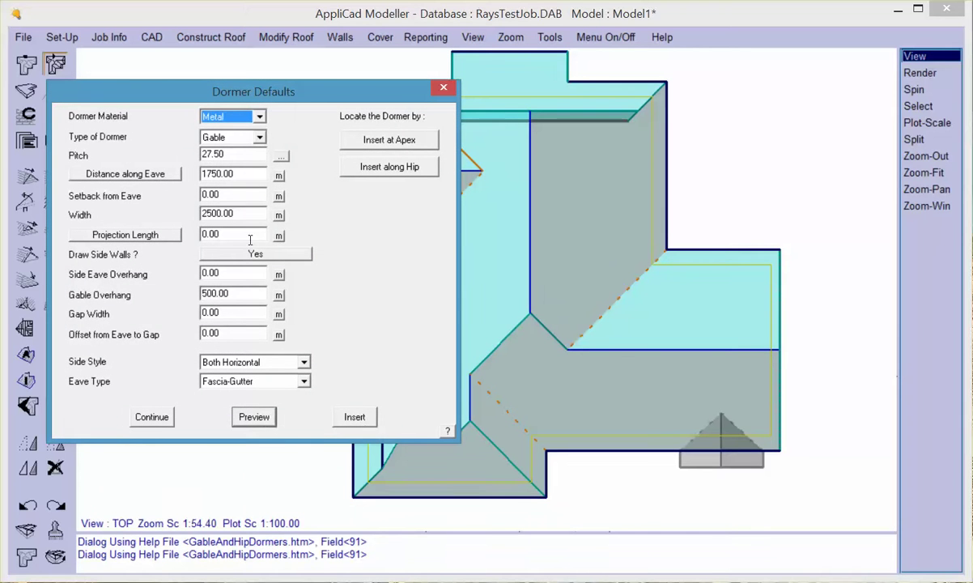
Set it 3500 along the eave, 300 side overhang, 950 setback, preview and insert.
{"action": "left_click", "coordinate": [220, 170]}
{"action": "type", "text": "3500"}
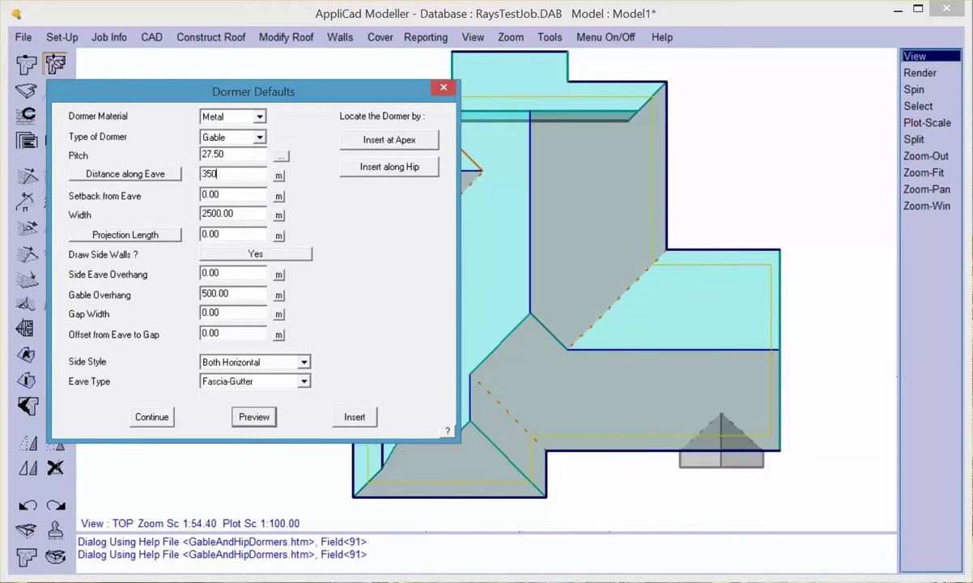
{"action": "left_click", "coordinate": [209, 273]}
{"action": "type", "text": "300"}
{"action": "left_click", "coordinate": [227, 198]}
{"action": "type", "text": "950"}
{"action": "left_click", "coordinate": [256, 417]}
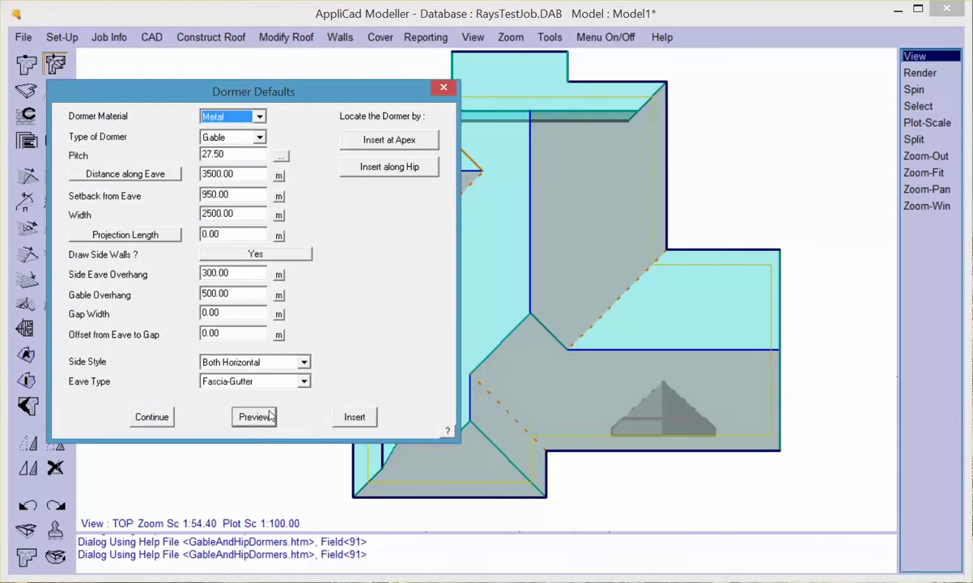
{"action": "left_click", "coordinate": [357, 420]}
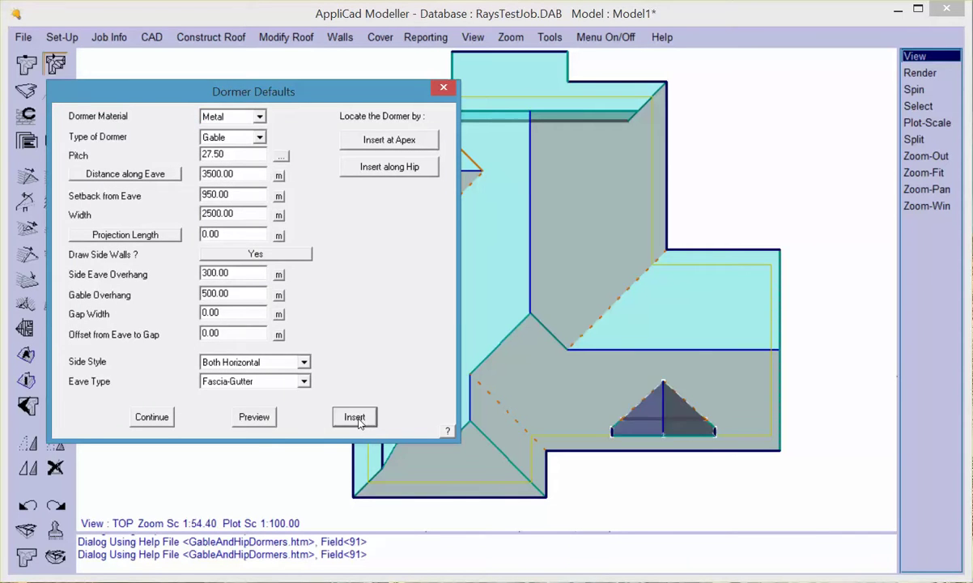
Place the second dormer on its eave line, inspect it in an orbited Iso view, then return to Top view.
{"action": "left_click", "coordinate": [478, 438]}
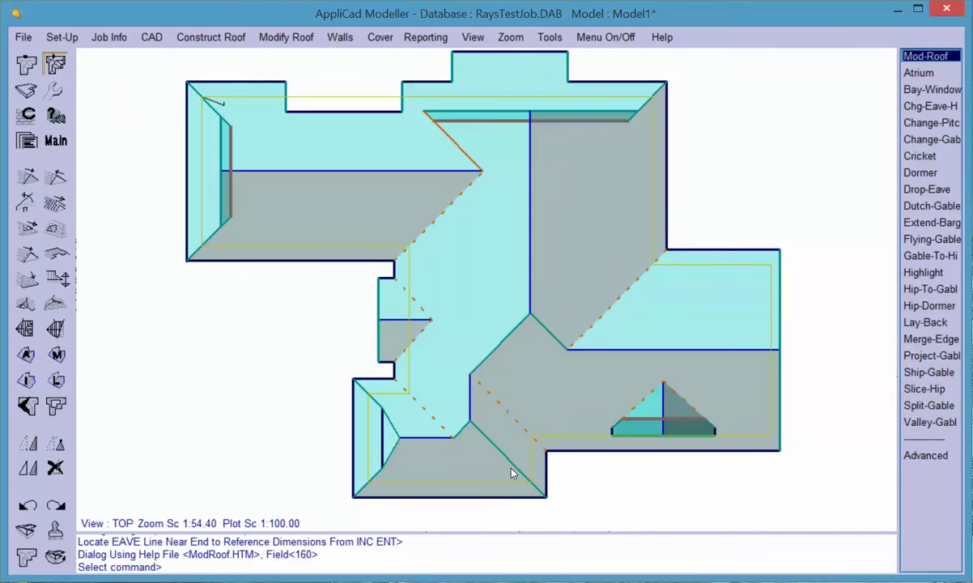
{"action": "left_click", "coordinate": [27, 532]}
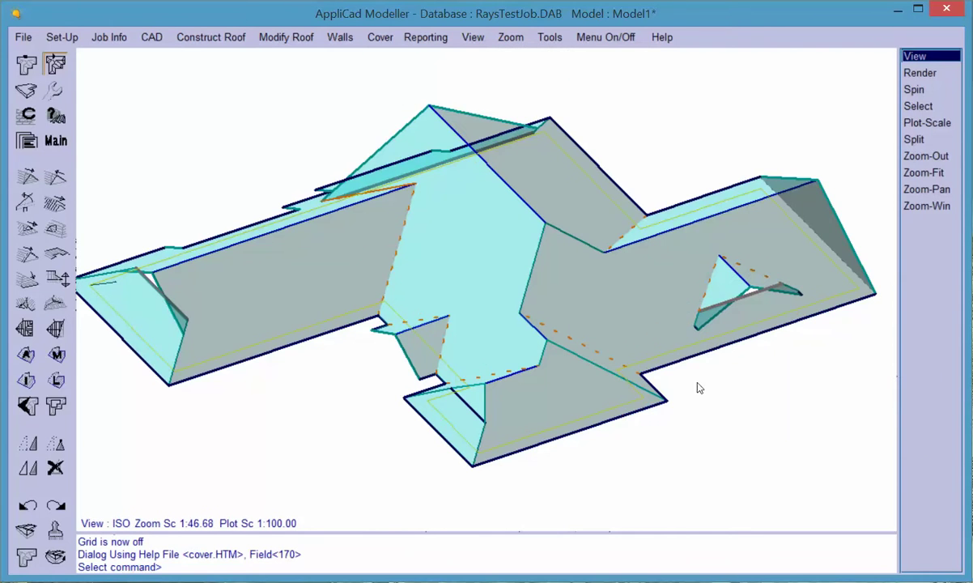
{"action": "mouse_move", "coordinate": [729, 385]}
{"action": "middle_mouse_down"}
{"action": "mouse_move", "coordinate": [683, 371]}
{"action": "mouse_move", "coordinate": [521, 385]}
{"action": "mouse_move", "coordinate": [713, 386]}
{"action": "middle_mouse_up"}
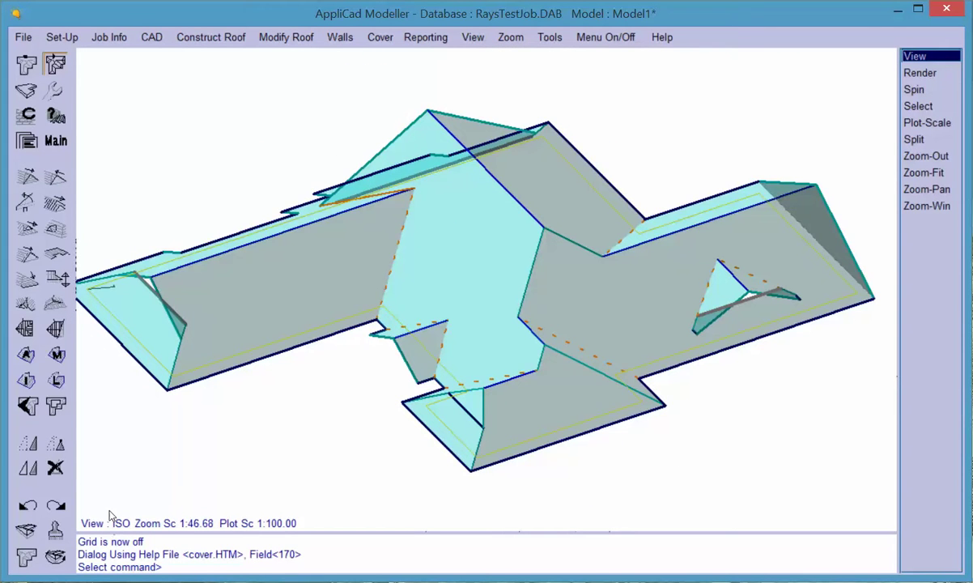
{"action": "left_click", "coordinate": [27, 530]}
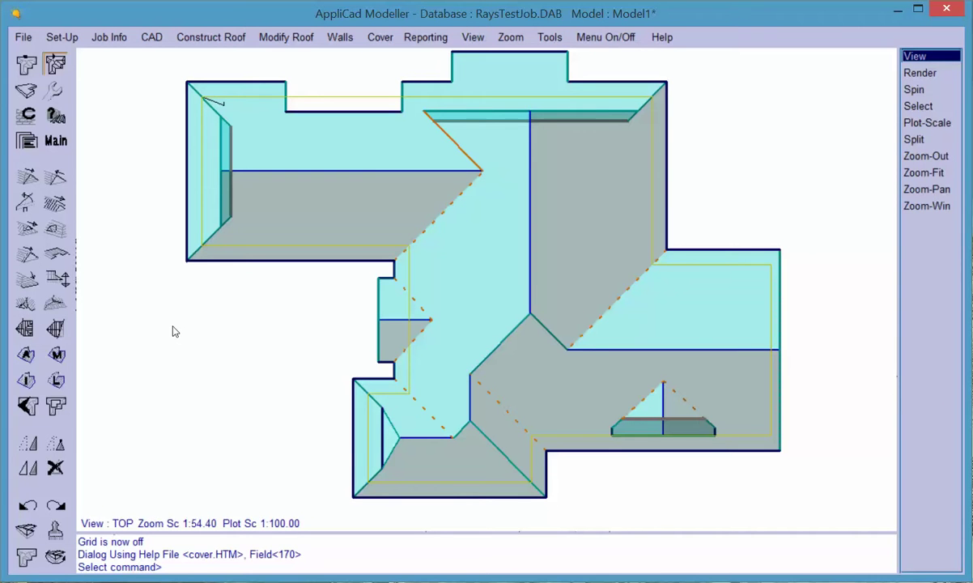
{"action": "left_click", "coordinate": [278, 39]}
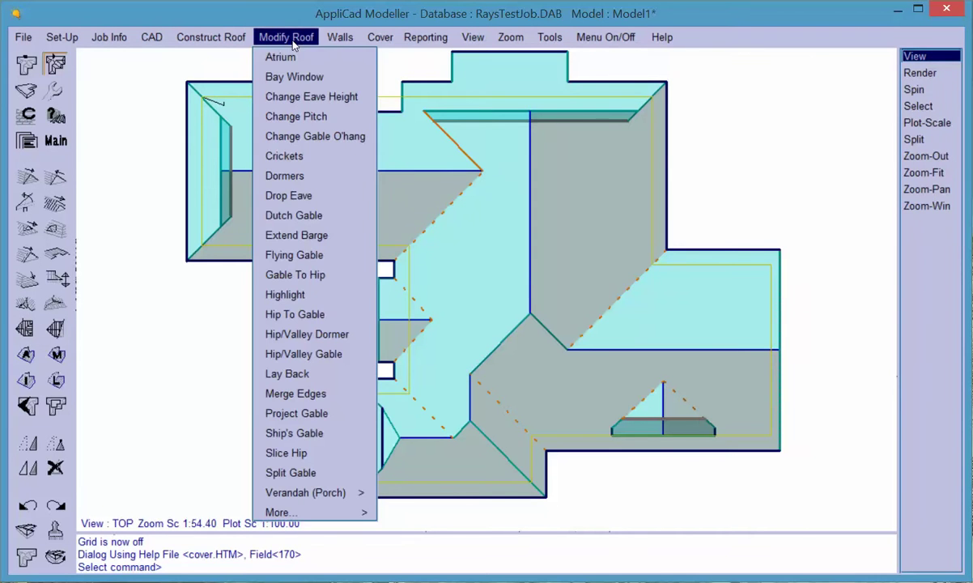
Apply Drop Eave to the right wing's top eave line with 1200 horizontal overhang.
{"action": "left_click", "coordinate": [295, 256]}
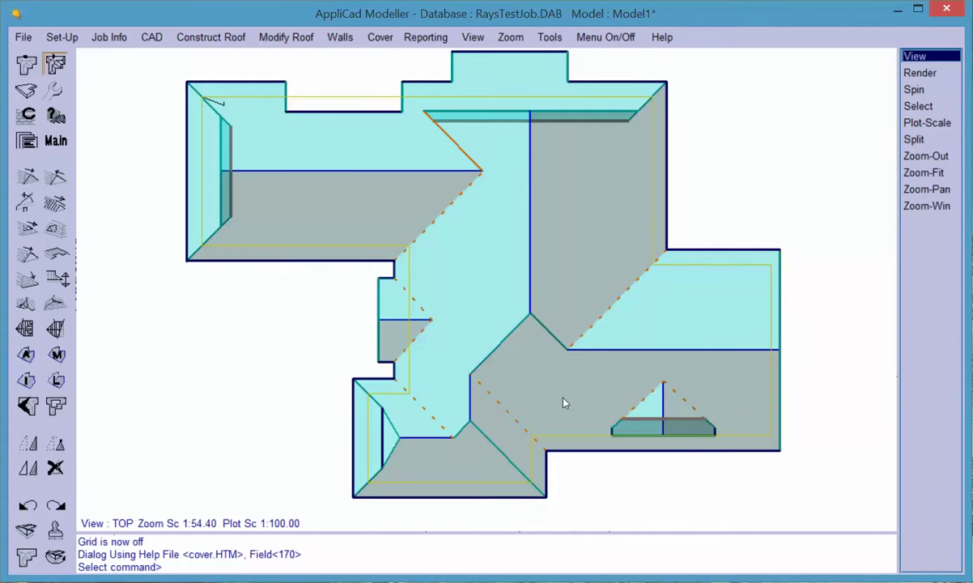
{"action": "left_click", "coordinate": [57, 277]}
{"action": "left_click", "coordinate": [712, 268]}
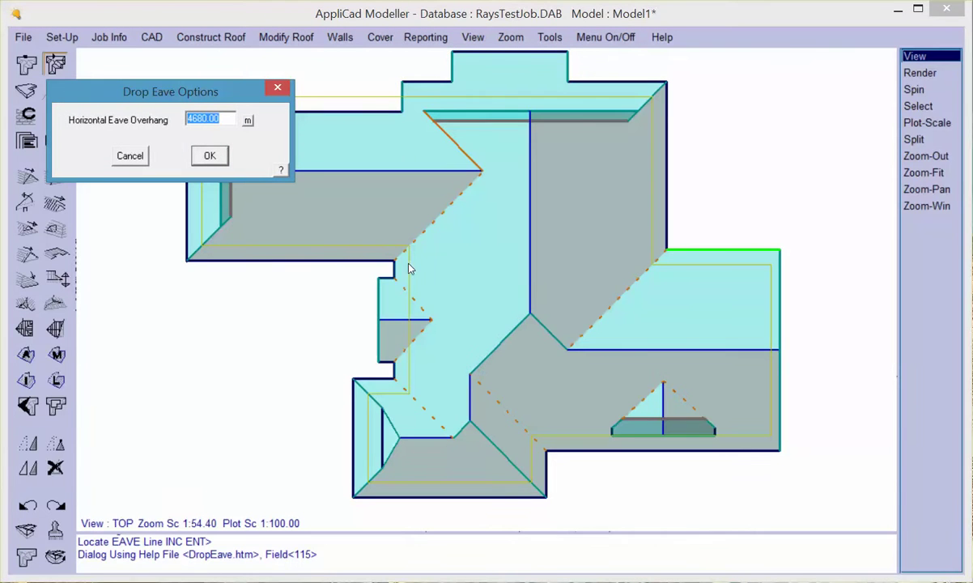
{"action": "type", "text": "1200"}
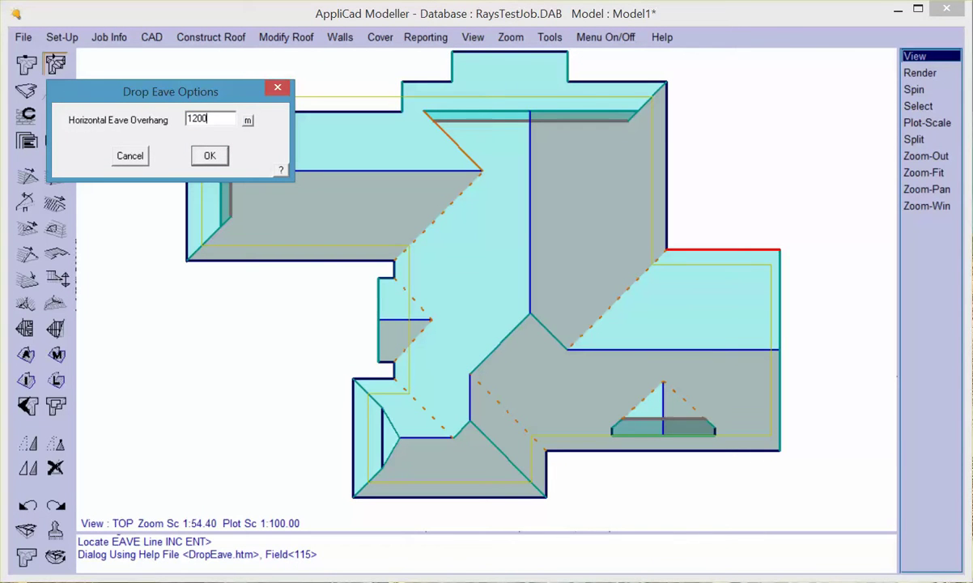
{"action": "left_click", "coordinate": [209, 155]}
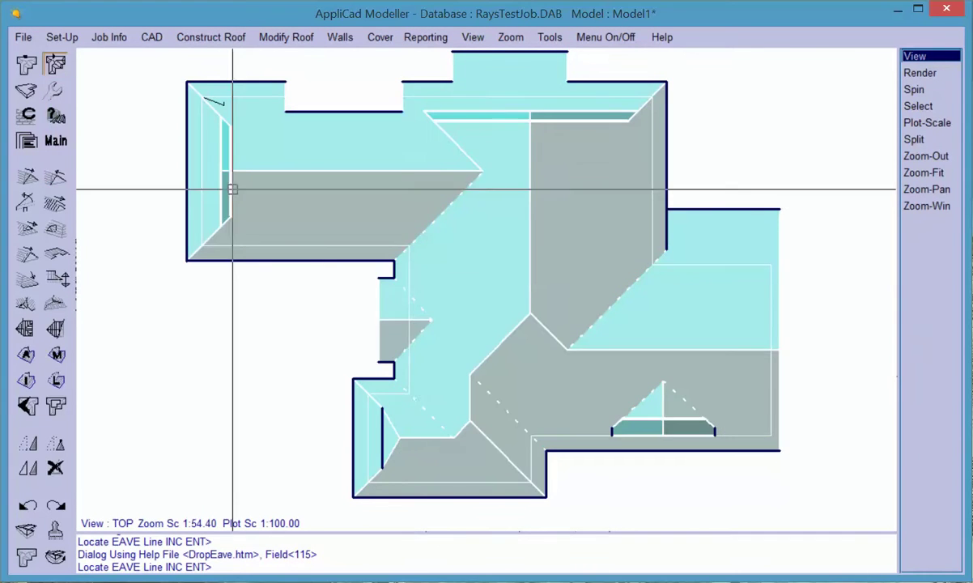
Extend the barge on the picked gable line outward by 450, then return to plan view.
{"action": "left_click", "coordinate": [26, 528]}
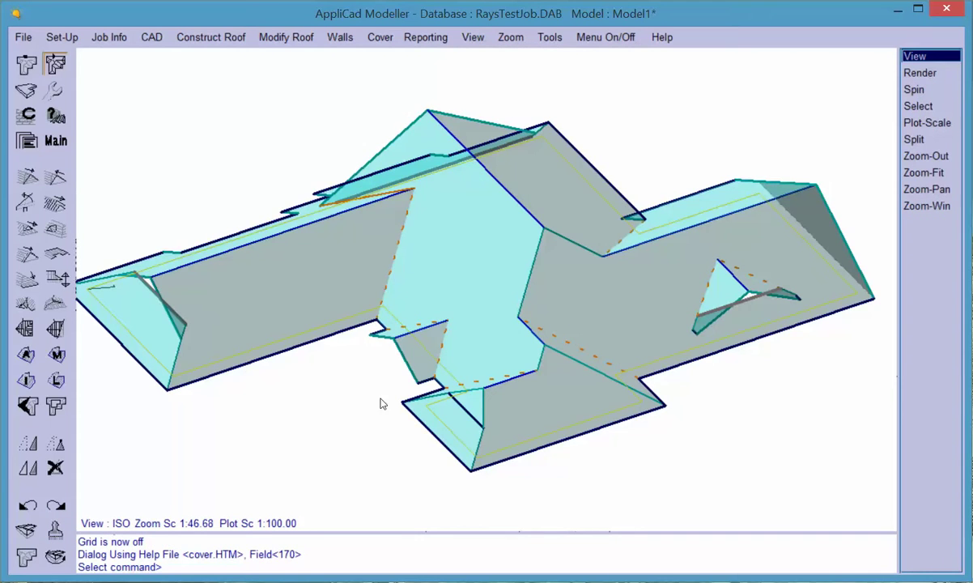
{"action": "left_click_drag", "start_coordinate": [649, 304], "coordinate": [340, 299]}
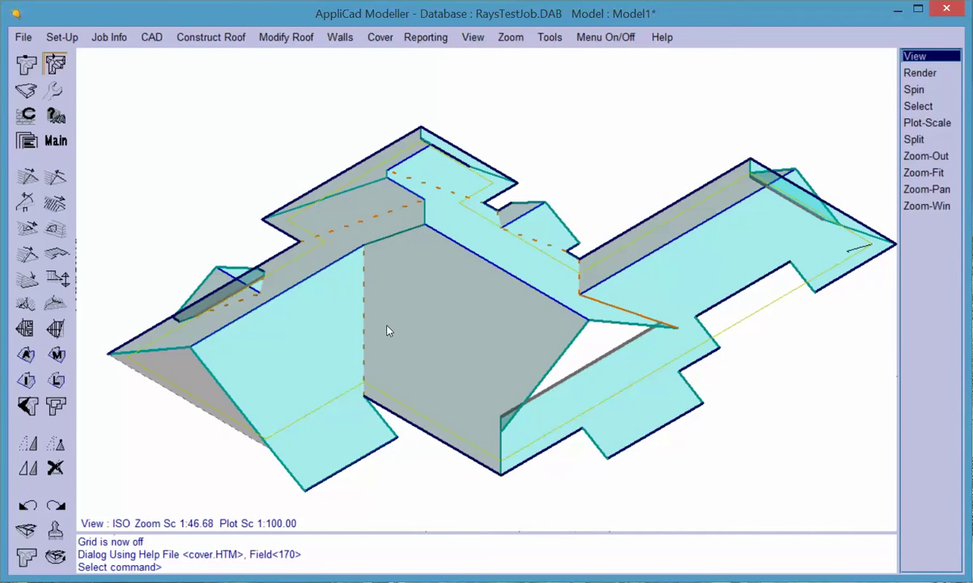
{"action": "scroll", "coordinate": [388, 486], "scroll_direction": "up", "scroll_amount": 2}
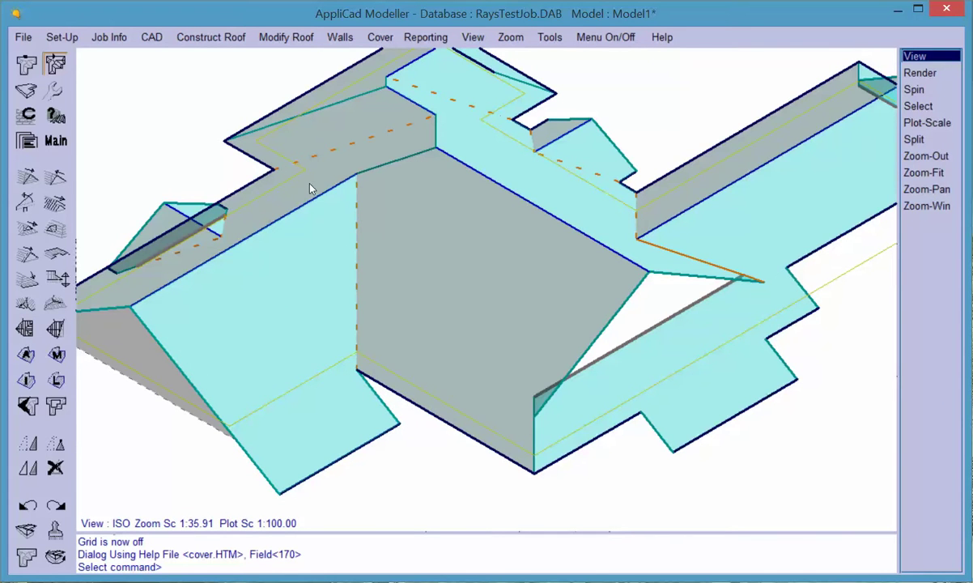
{"action": "left_click", "coordinate": [266, 37]}
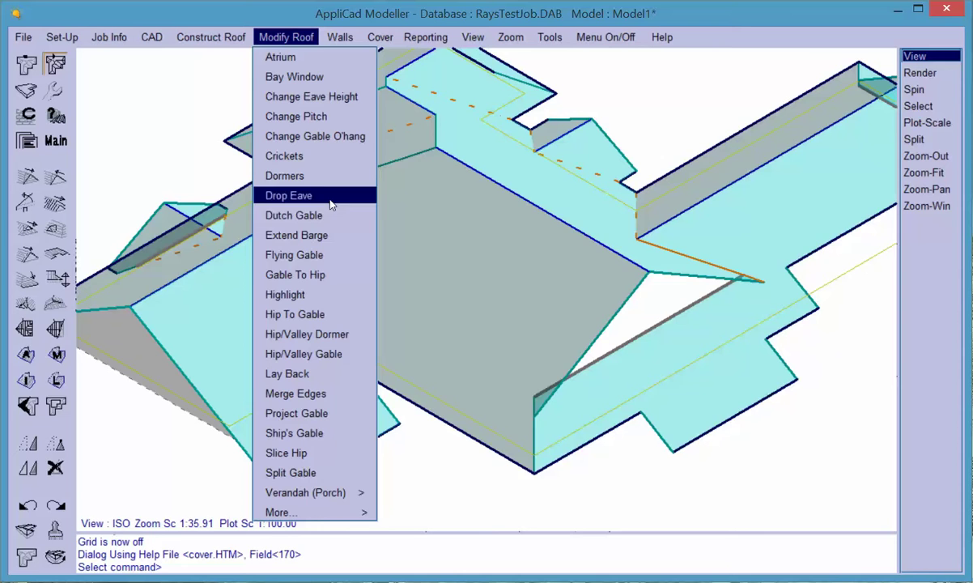
{"action": "left_click", "coordinate": [307, 235]}
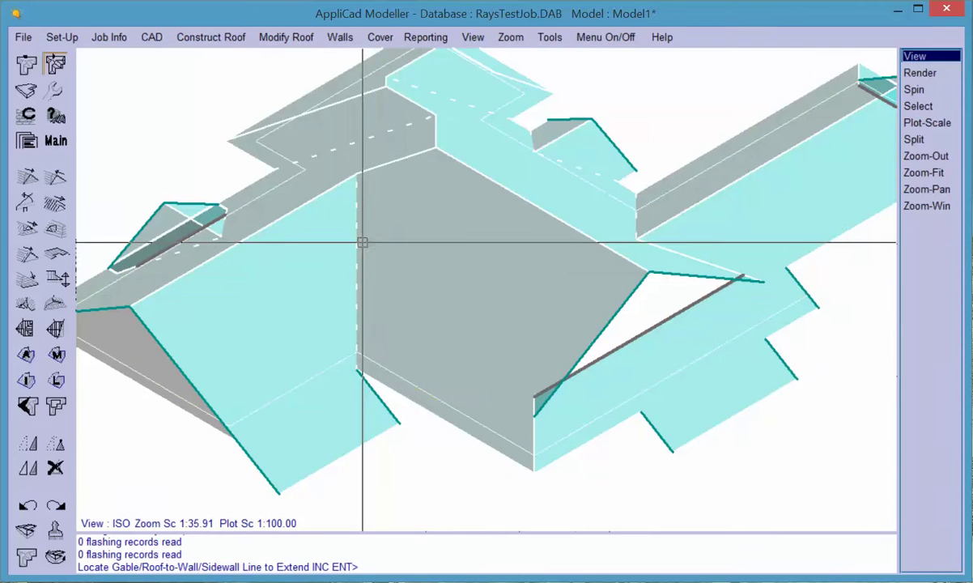
{"action": "left_click", "coordinate": [376, 396]}
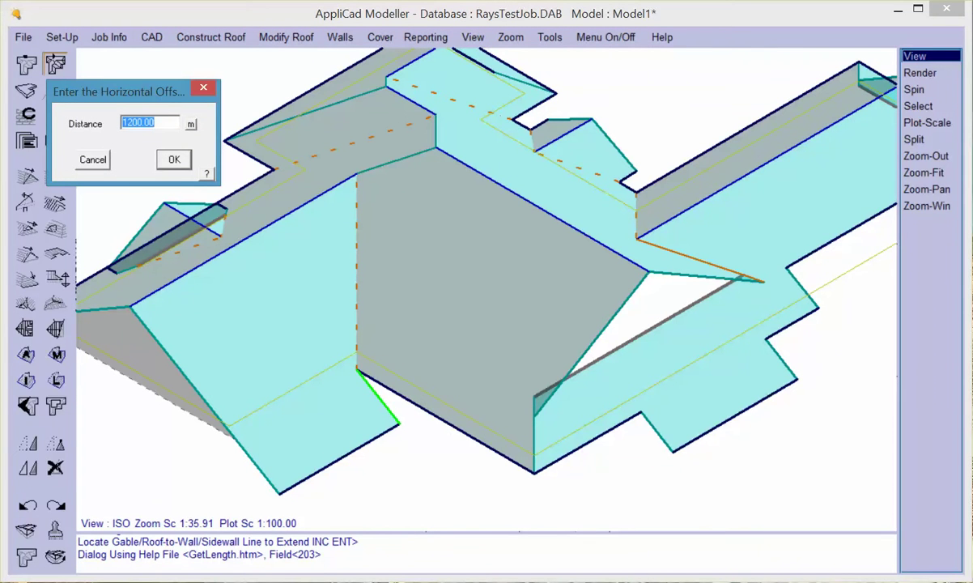
{"action": "type", "text": "450"}
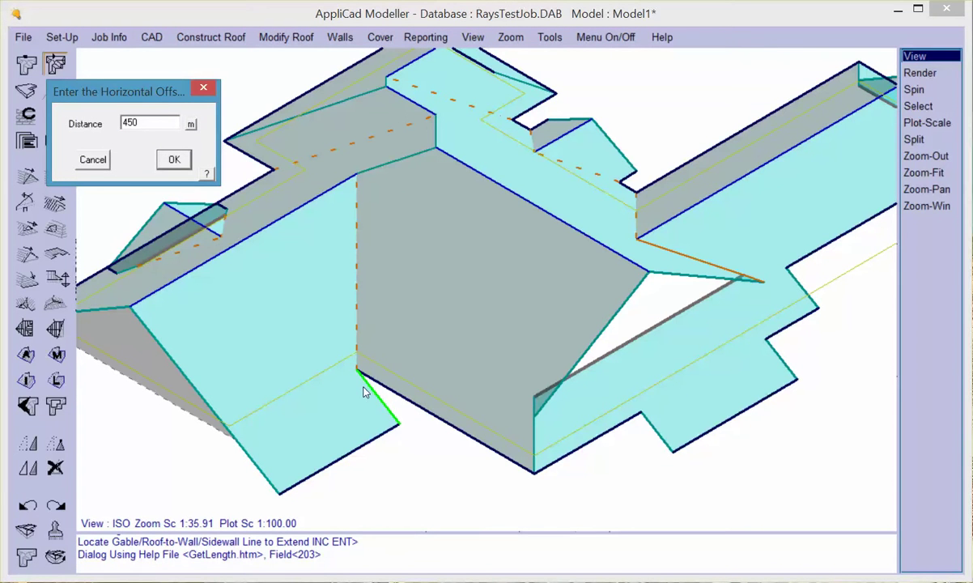
{"action": "left_click", "coordinate": [172, 161]}
{"action": "right_click", "coordinate": [250, 247]}
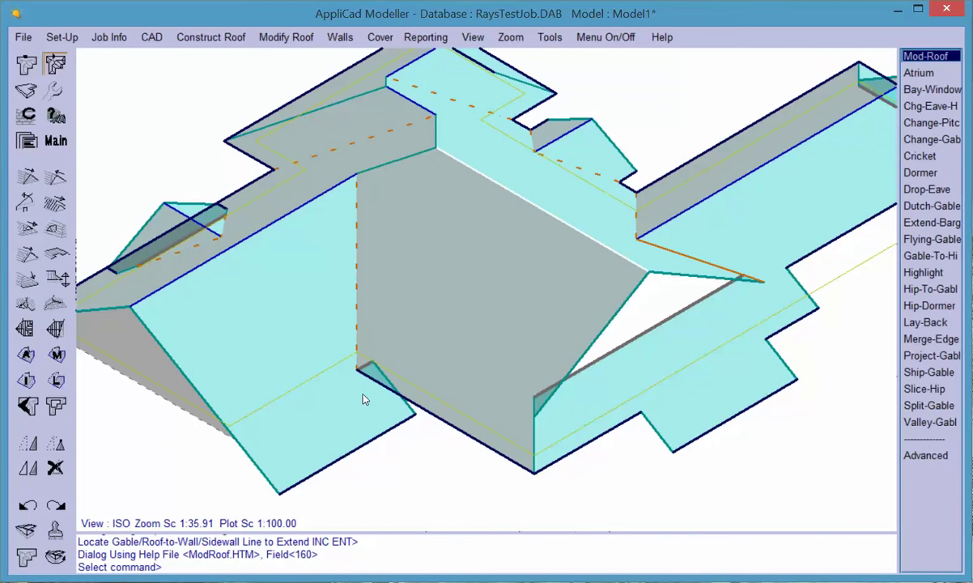
{"action": "left_click", "coordinate": [26, 557]}
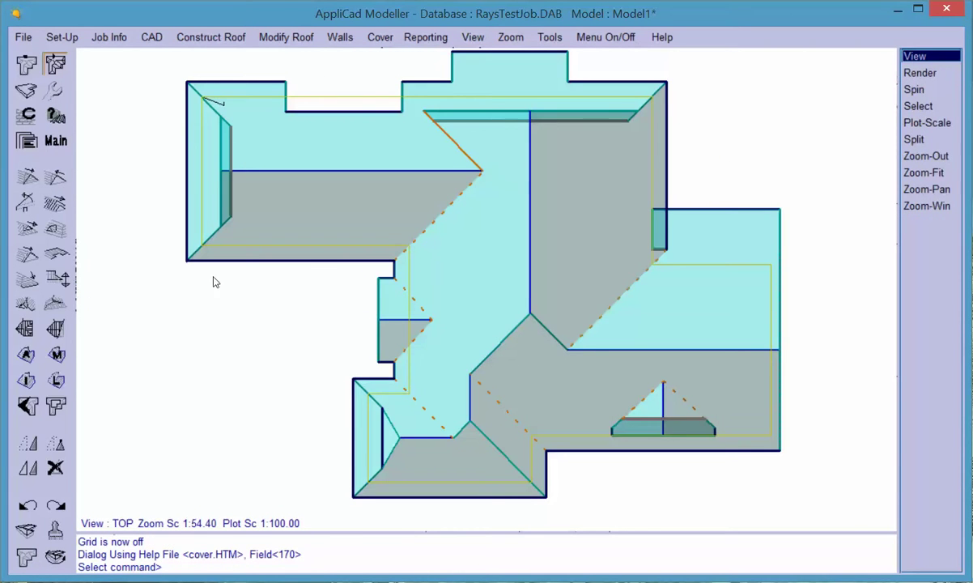
{"action": "left_click", "coordinate": [289, 36]}
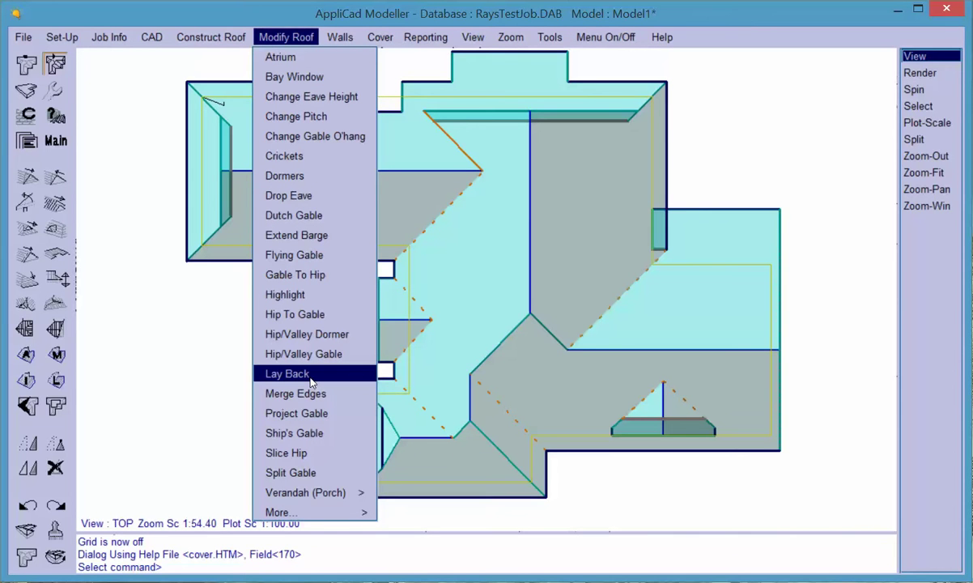
{"action": "left_click", "coordinate": [206, 344]}
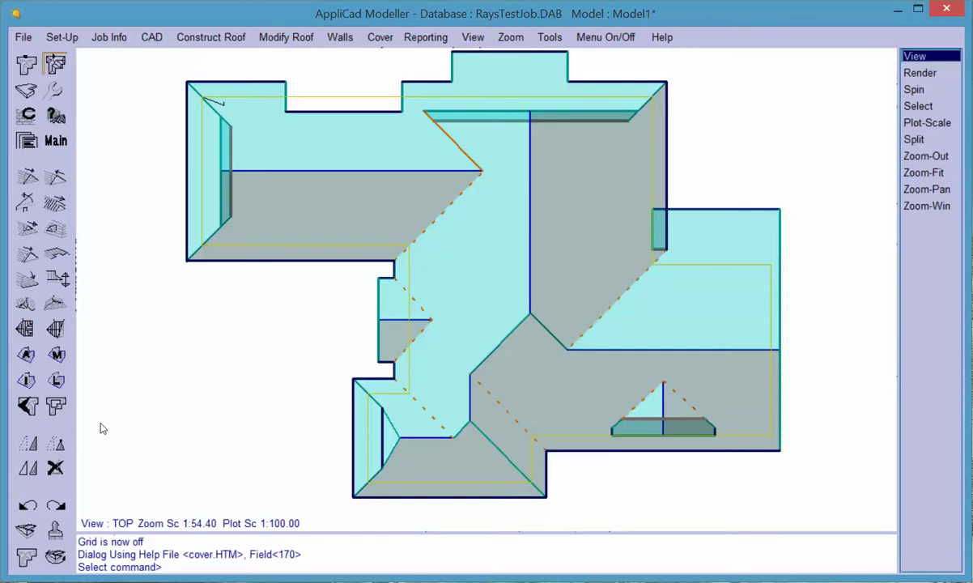
{"action": "left_click", "coordinate": [28, 507]}
{"action": "left_click", "coordinate": [28, 507]}
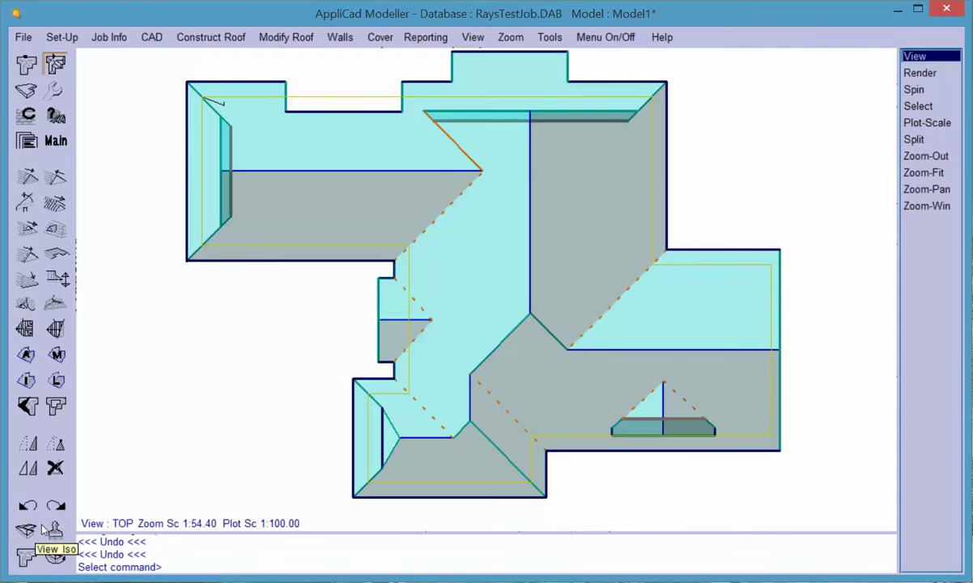
{"action": "left_click", "coordinate": [57, 507]}
{"action": "left_click", "coordinate": [56, 507]}
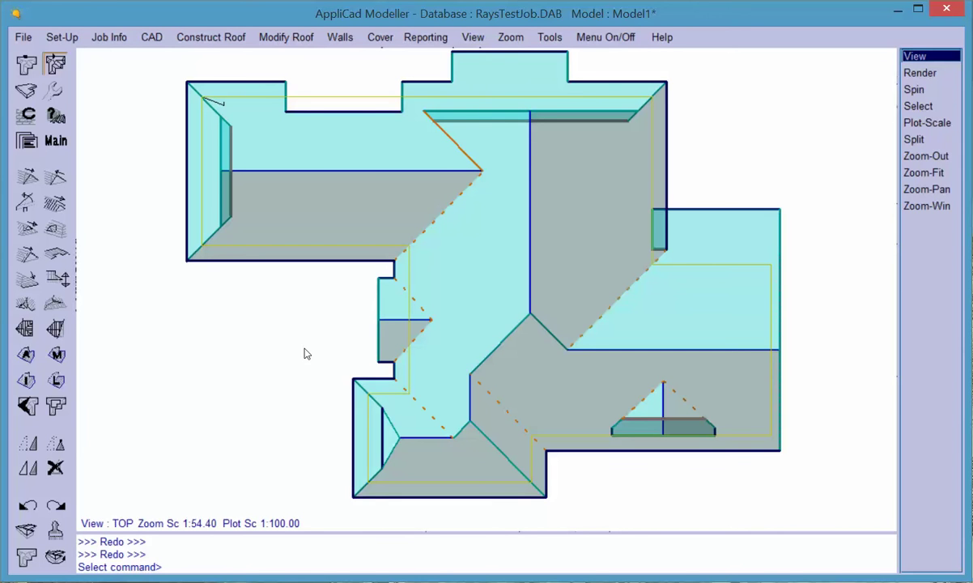
{"action": "left_click", "coordinate": [287, 37]}
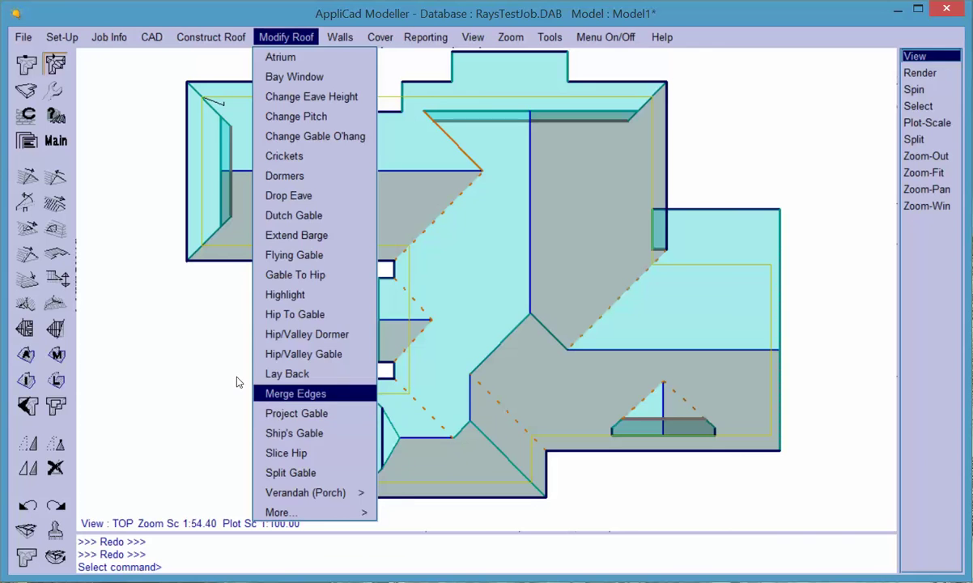
{"action": "left_click", "coordinate": [219, 353]}
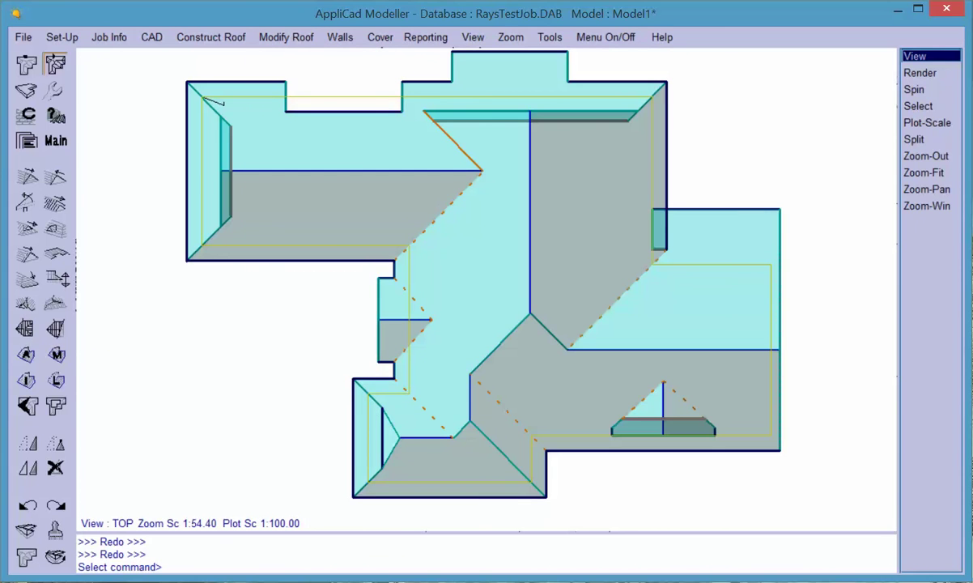